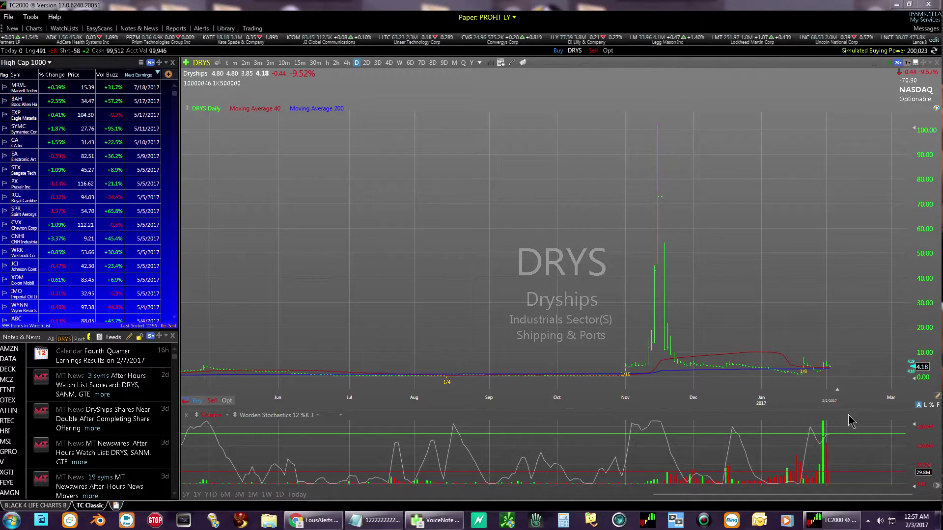
Slightly reduce the height of the Worden Stochastics pane beneath the DRYS daily chart
drag(854, 416, 856, 427)
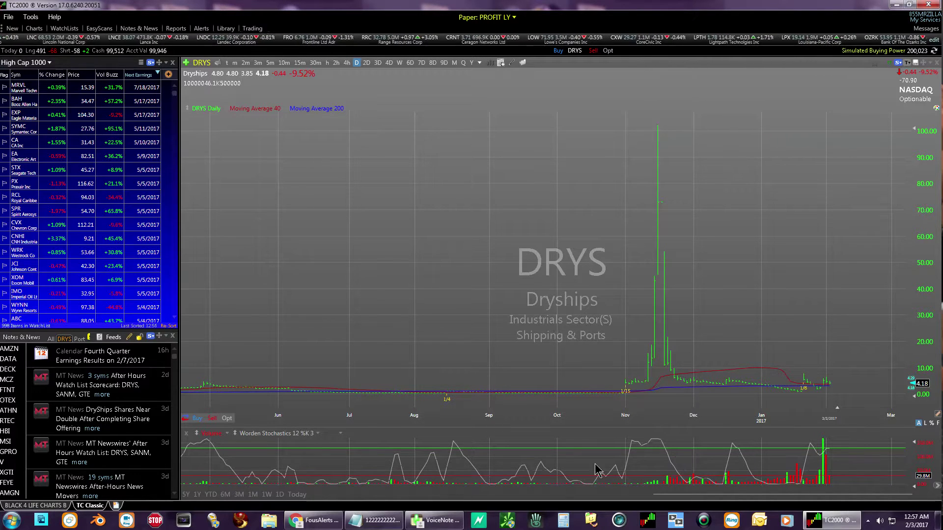
Create a new layout from the three-column starter layout, enlarging the layout chooser to show more of the available layouts
click(115, 507)
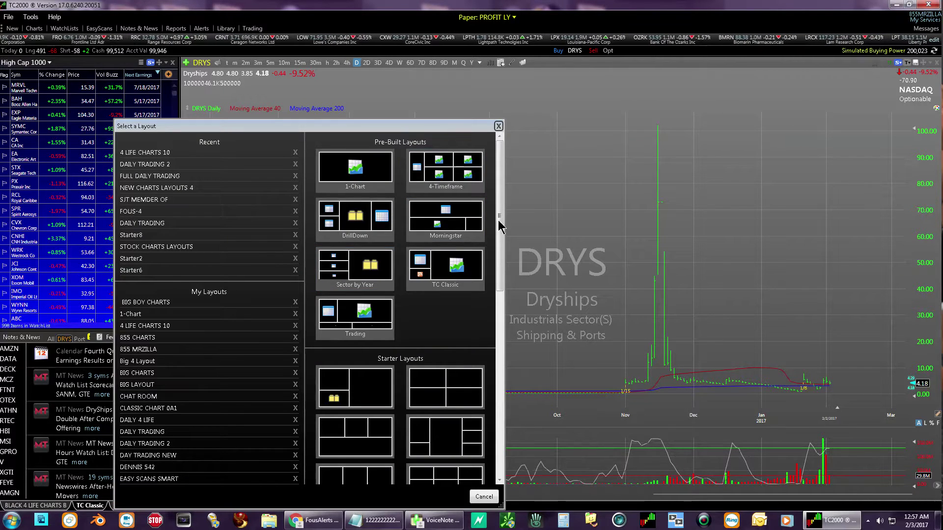
drag(506, 225, 702, 221)
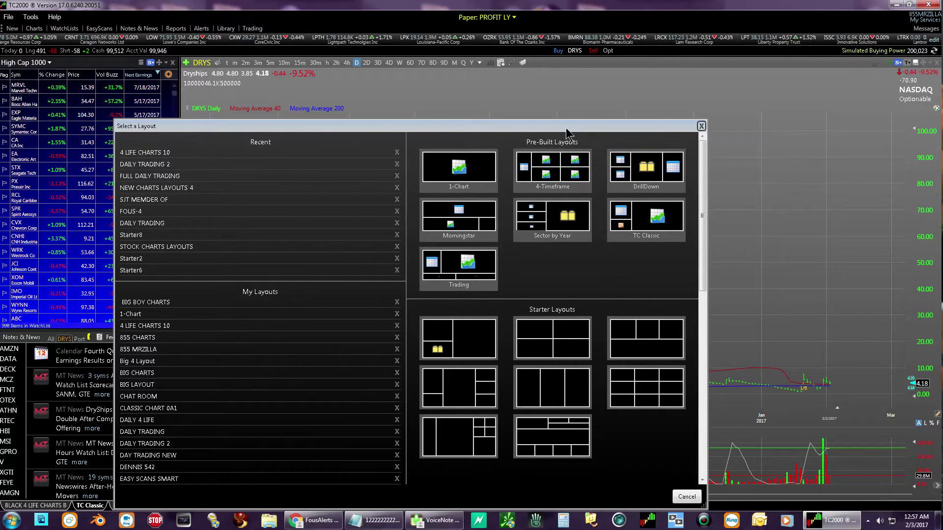
mouse_move(559, 120)
mouse_down()
mouse_move(567, 212)
mouse_move(562, 134)
mouse_up()
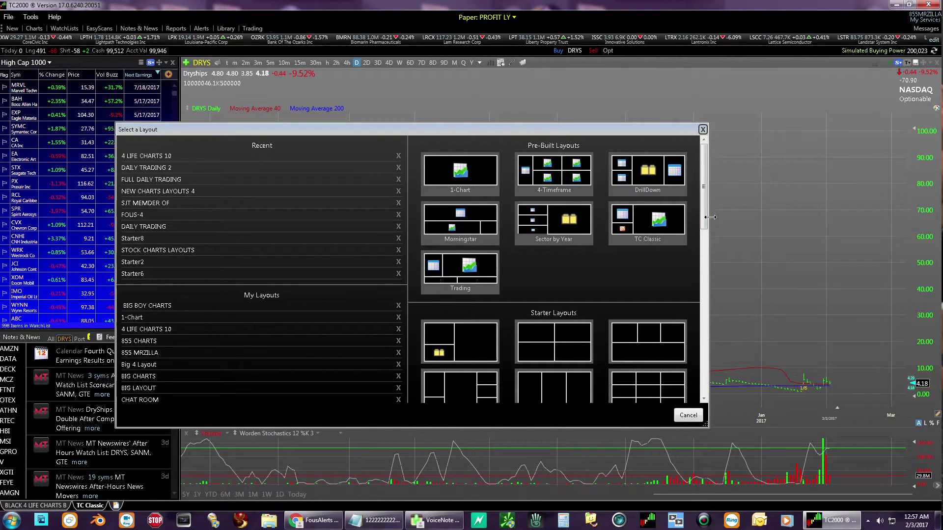
drag(710, 216, 779, 219)
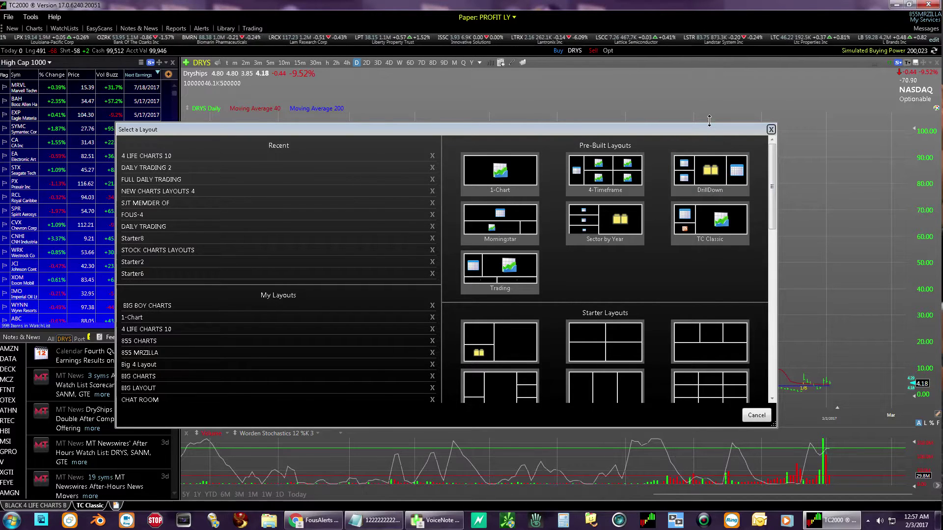
drag(711, 123, 703, 74)
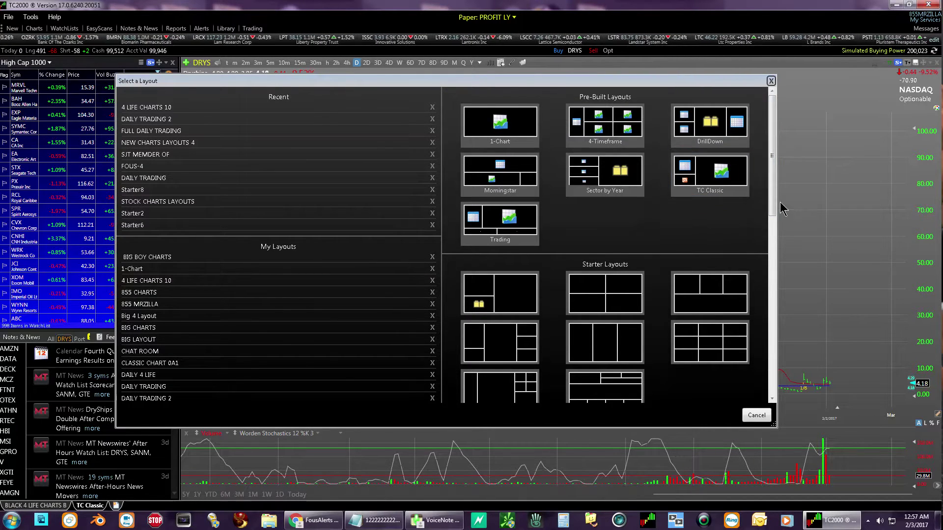
drag(778, 205, 823, 209)
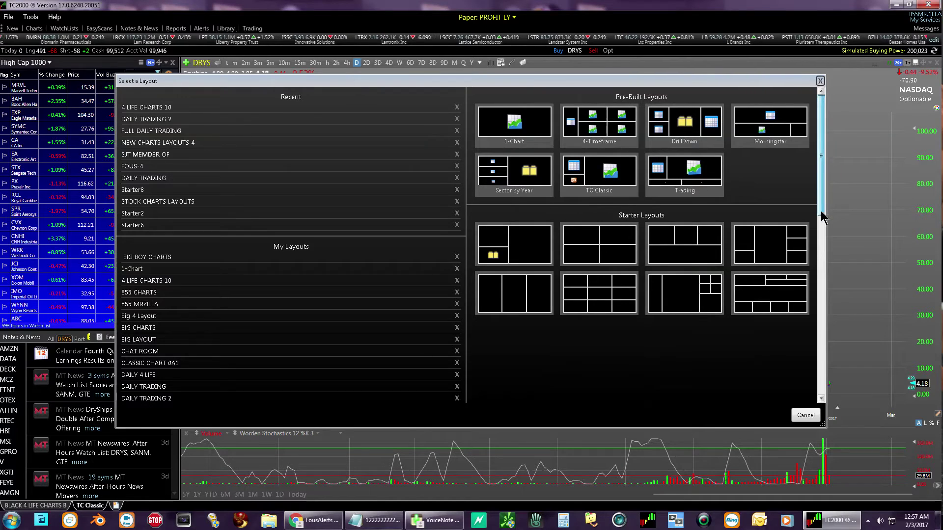
scroll(823, 217, down, 1)
scroll(823, 211, up, 1)
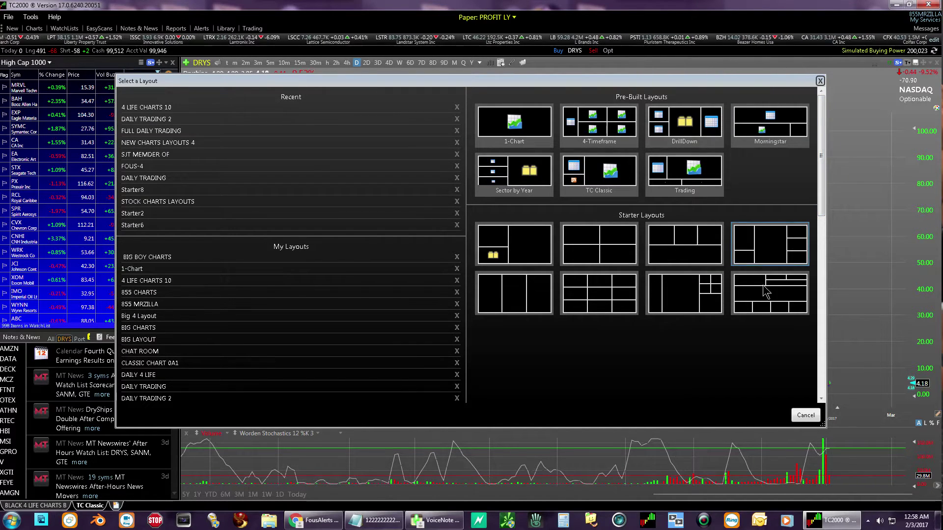
click(538, 311)
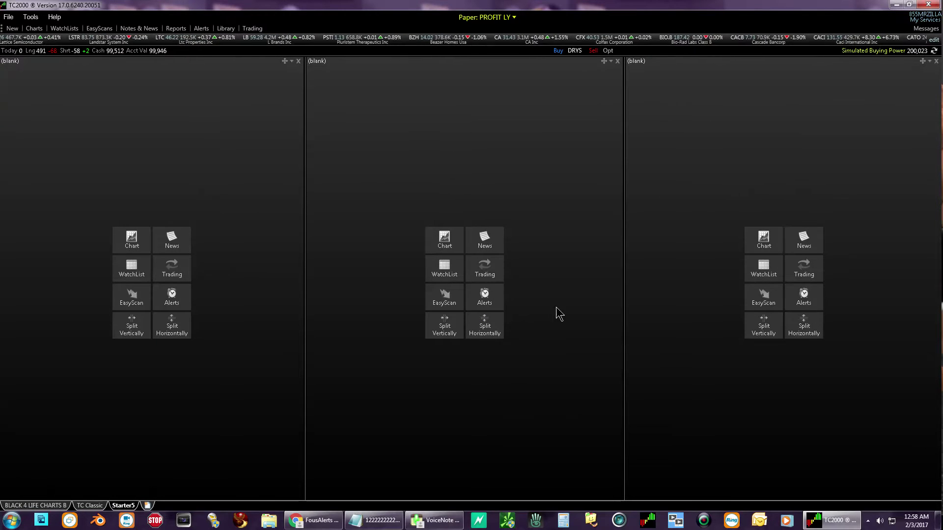
Create three floating blank windows by duplicating the layout's rightmost blank pane and then its copies
click(931, 62)
click(898, 96)
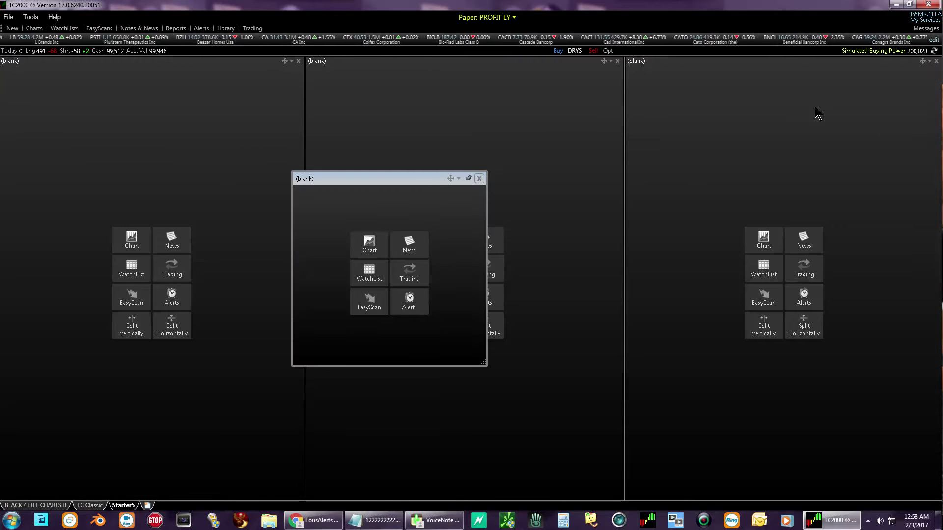
click(458, 179)
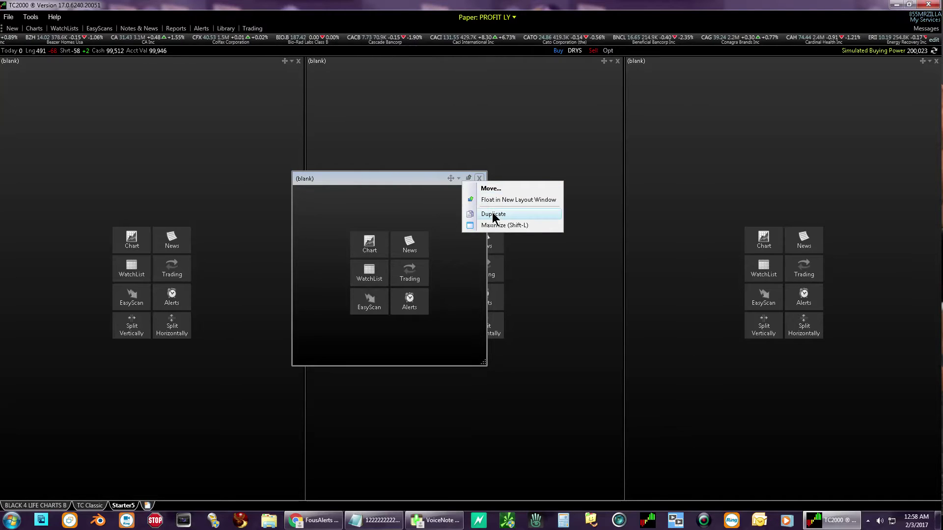
click(493, 215)
click(468, 189)
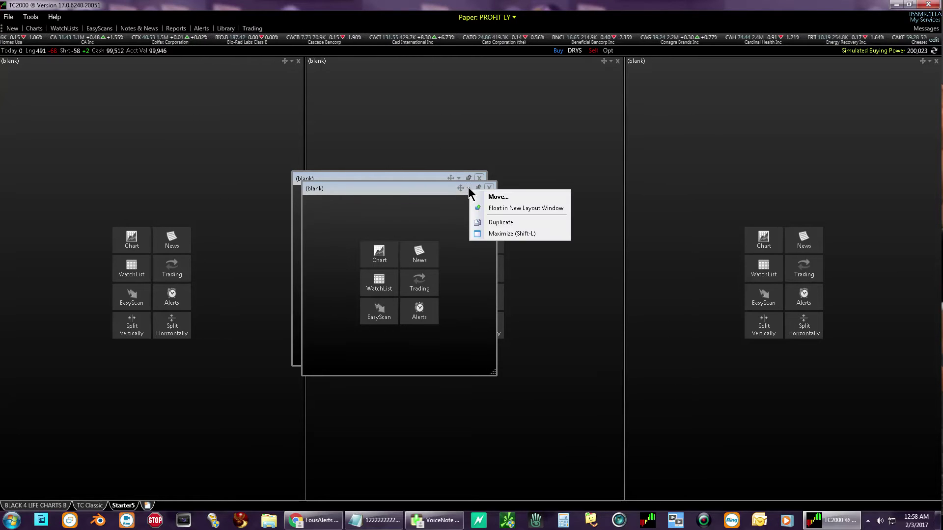
click(494, 223)
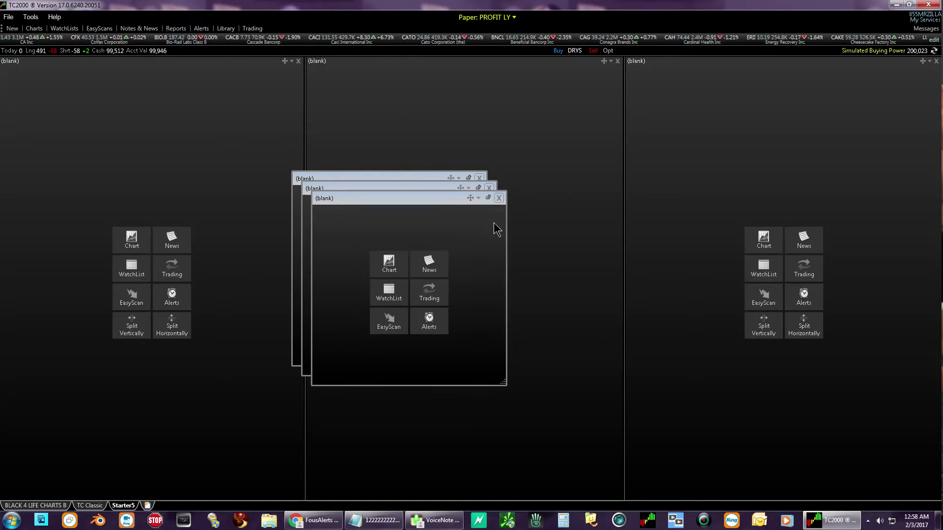
Dock the three floating blank windows: one at the layout's far right, one across the whole top, one left of that top pane
click(470, 199)
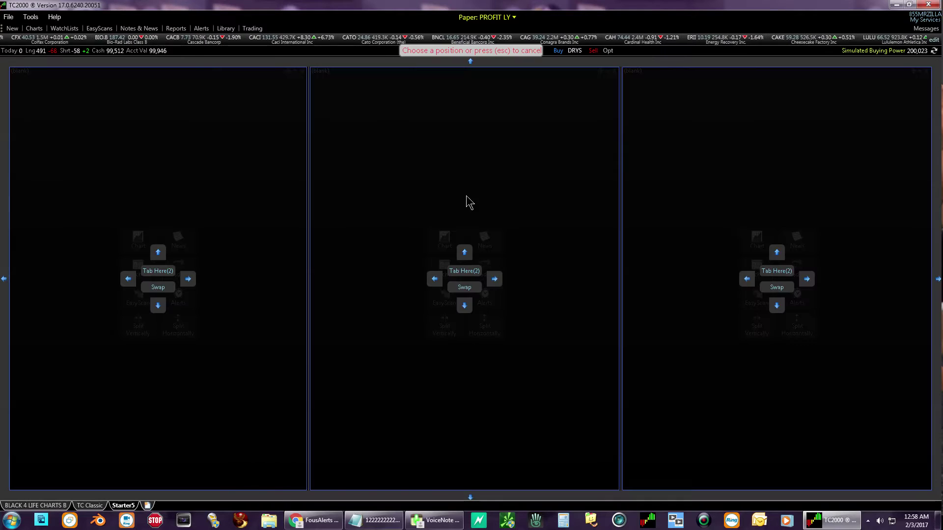
click(936, 280)
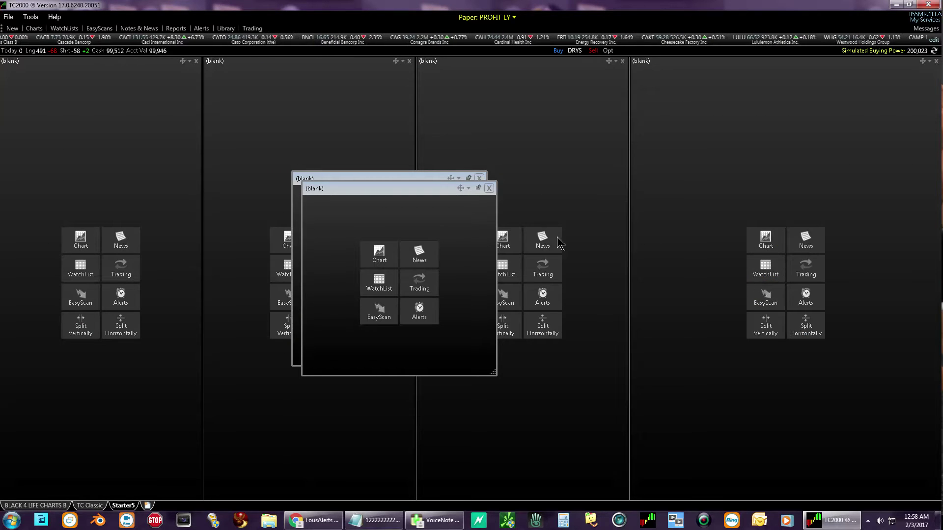
click(460, 188)
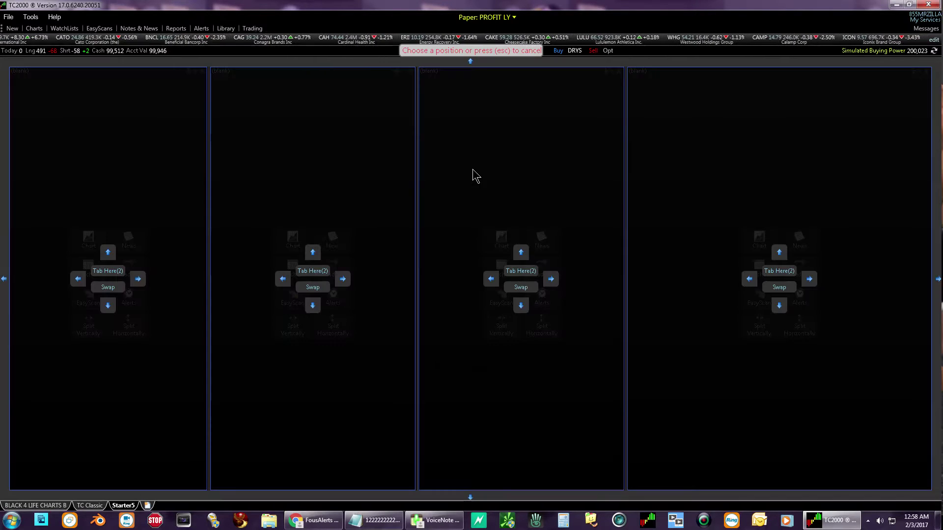
click(473, 62)
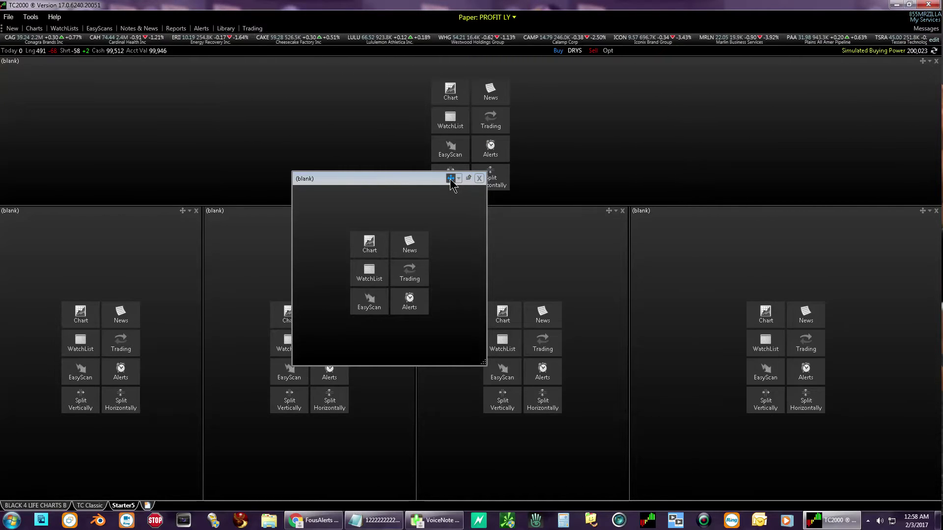
drag(450, 178, 508, 147)
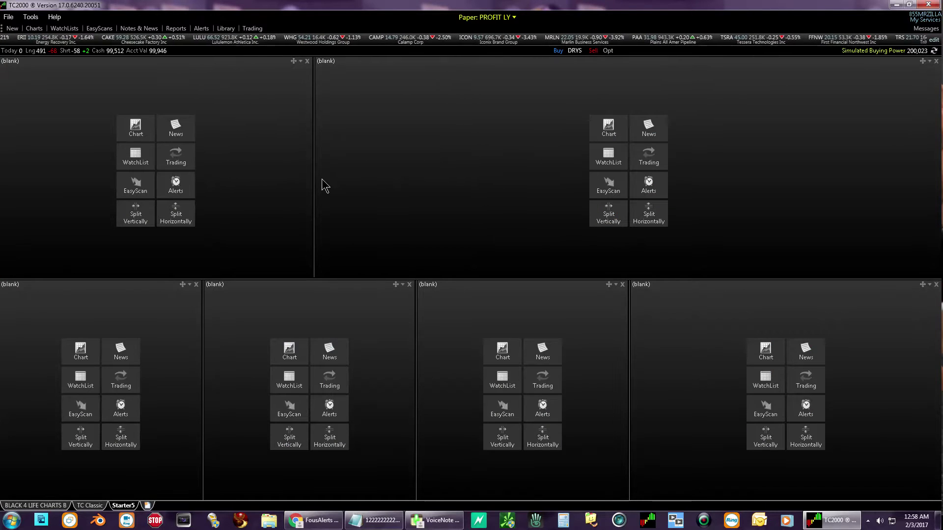
Delete the top-left blank pane and split the remaining top pane vertically into two equal halves
click(308, 62)
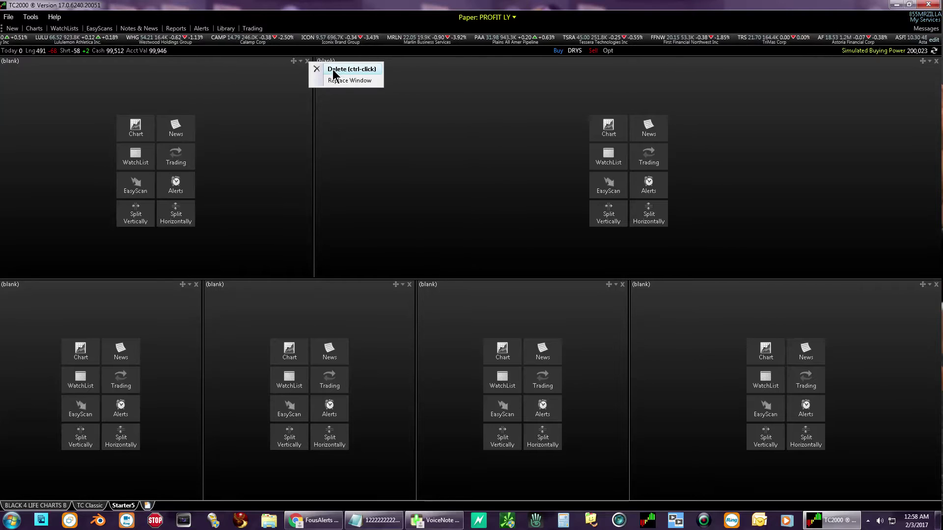
click(329, 76)
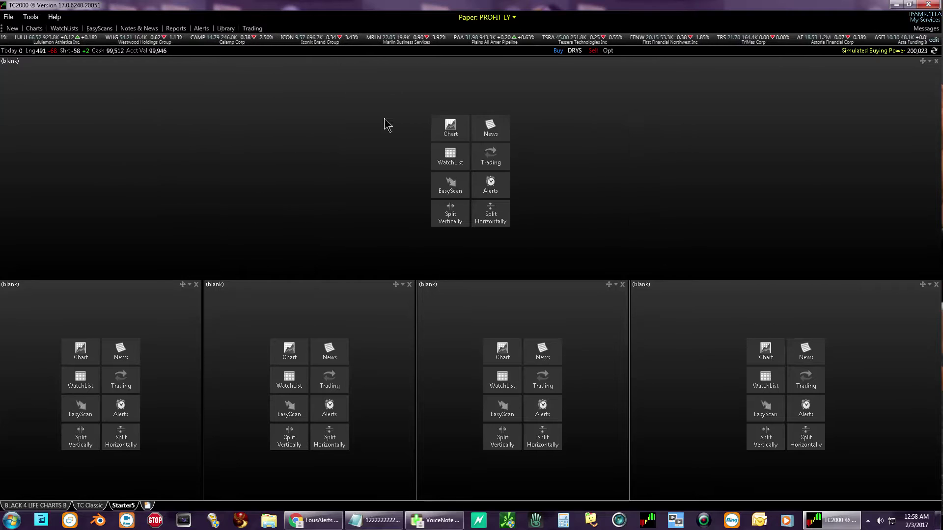
click(456, 221)
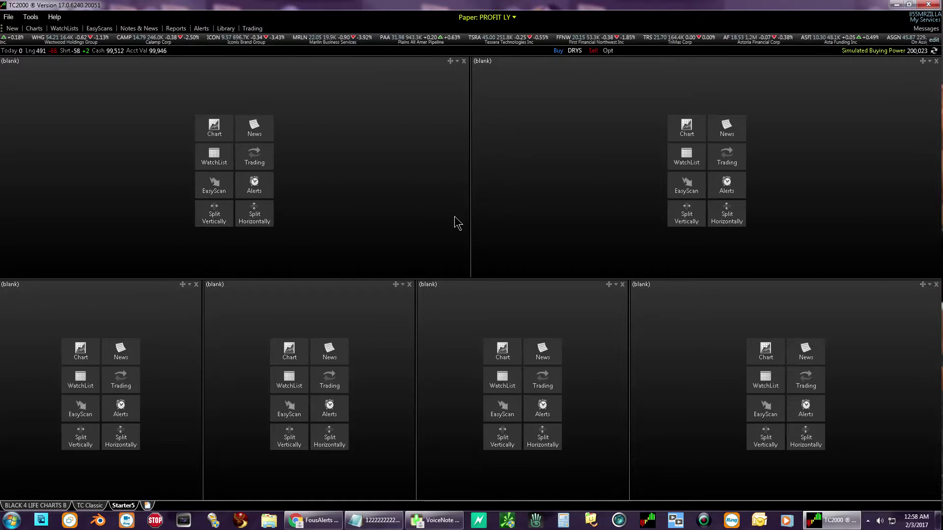
Split each of the four blank panes in the bottom row horizontally into two stacked panes
click(126, 447)
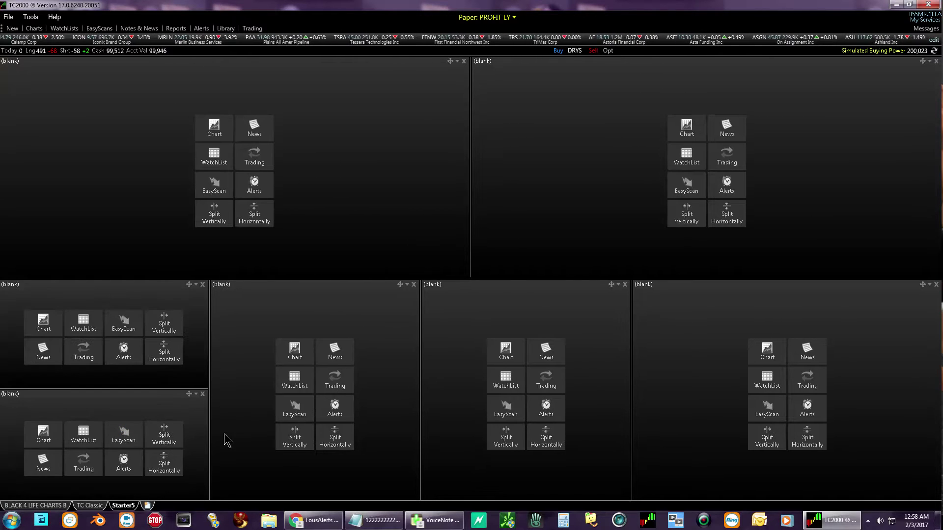
click(336, 439)
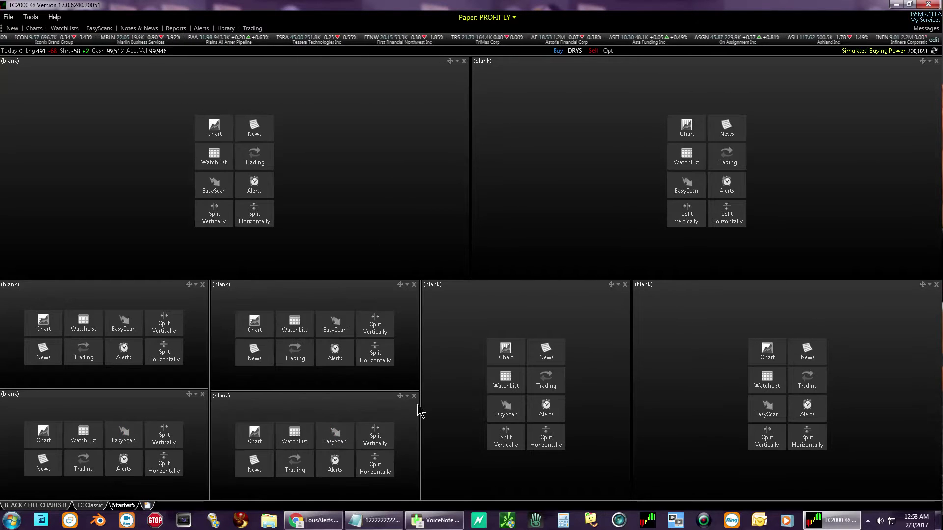
click(557, 449)
click(808, 439)
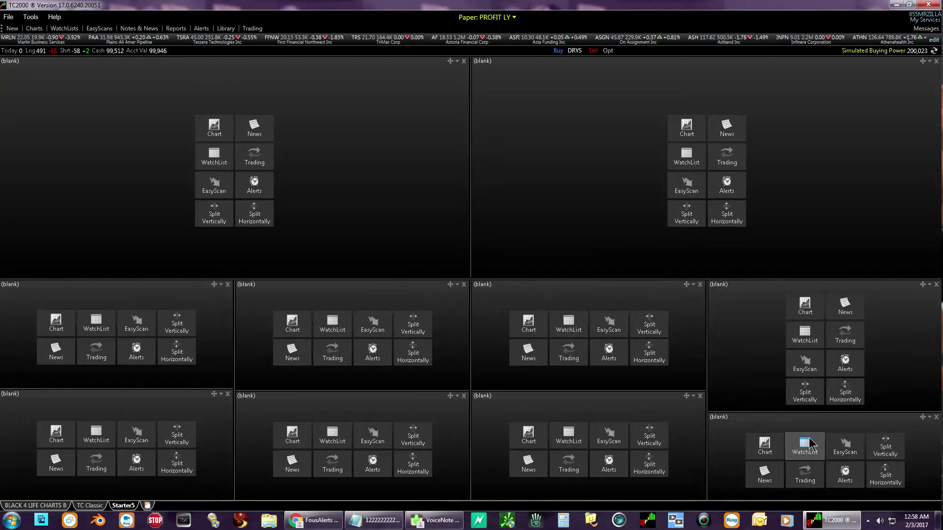
Align the dividers between the two lower rows and raise the divider under the top row to give the lower panes more height
drag(808, 412, 809, 391)
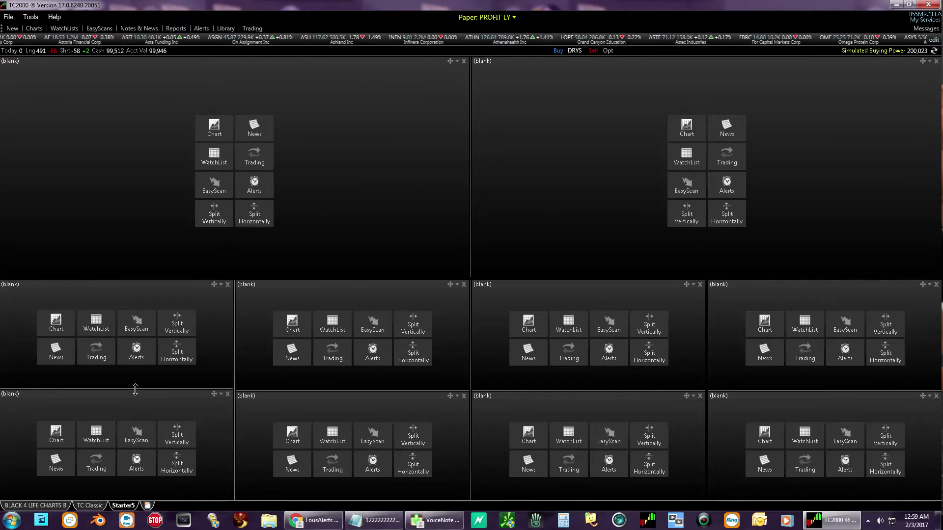
drag(135, 389, 134, 391)
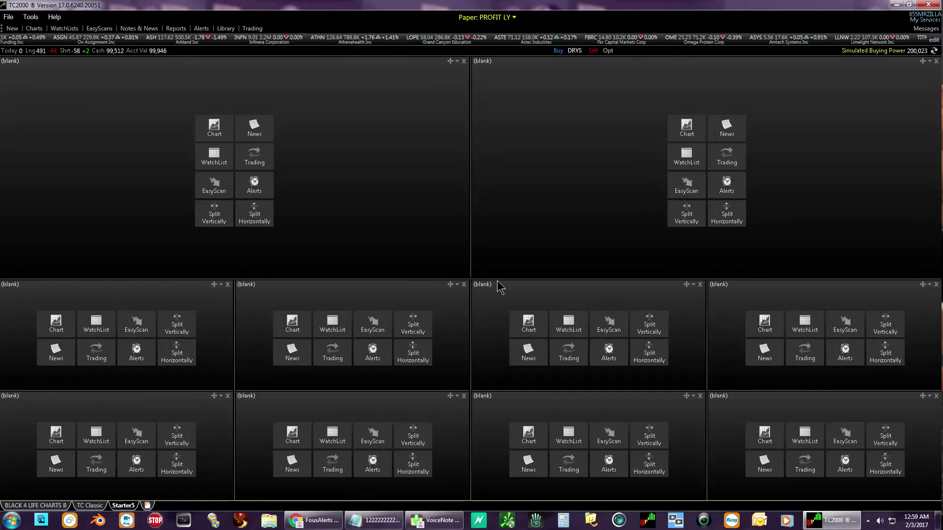
drag(503, 279, 511, 244)
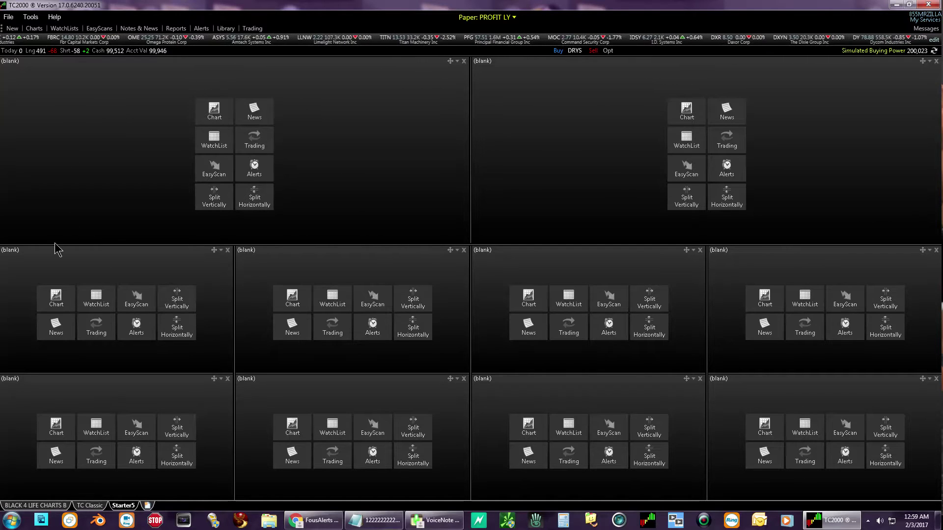
click(40, 31)
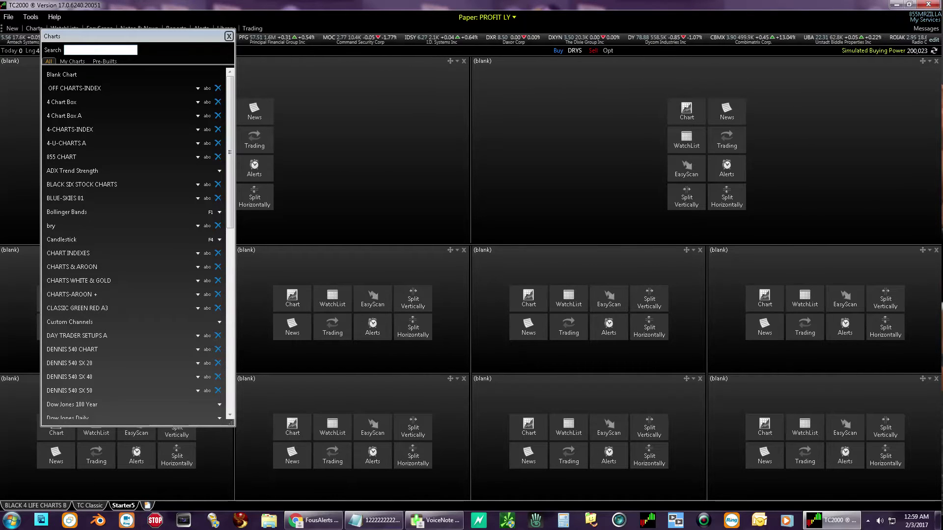
text(S)
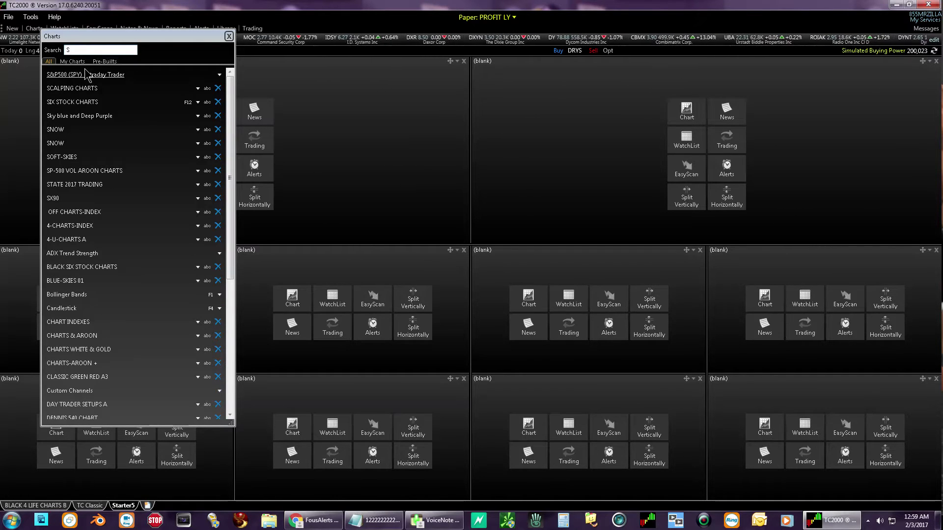
click(72, 103)
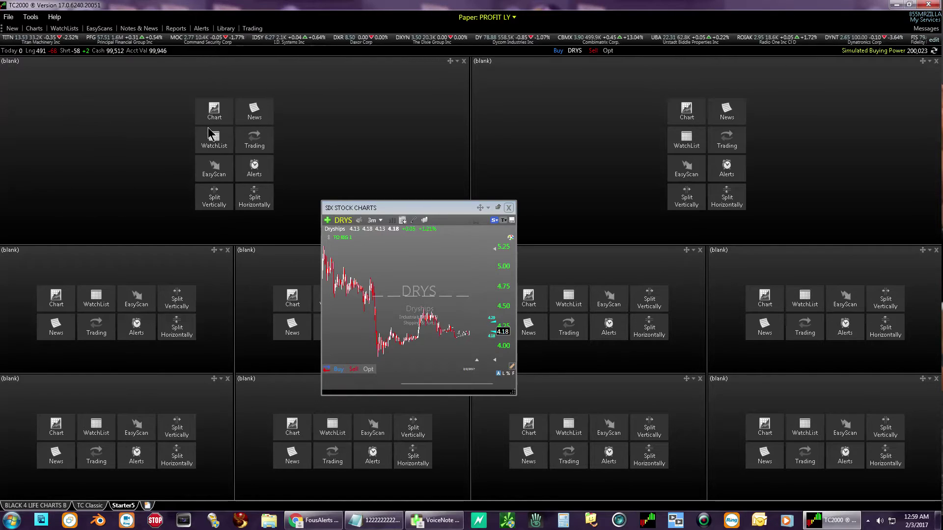
click(509, 208)
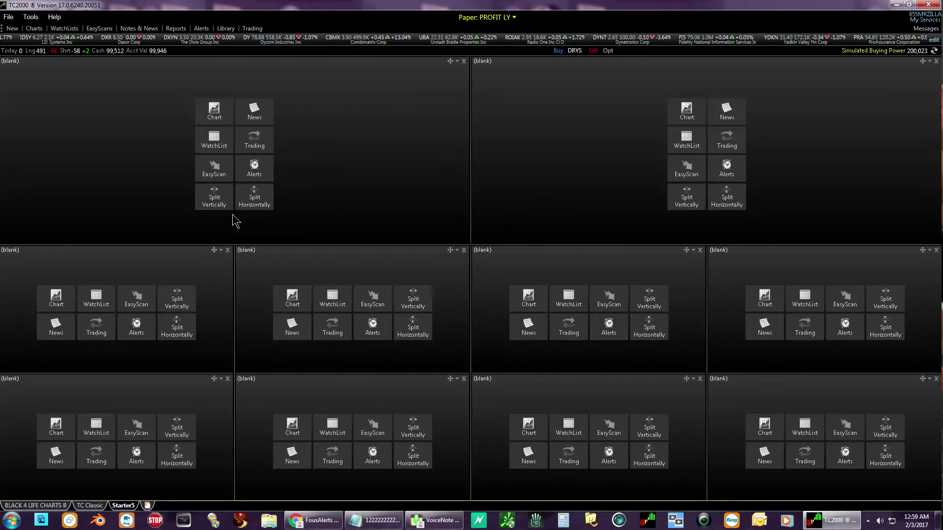
Open the saved BLACK SIX STOCK CHARTS chart in a floating window, shift it up and to the left, and duplicate it
click(34, 28)
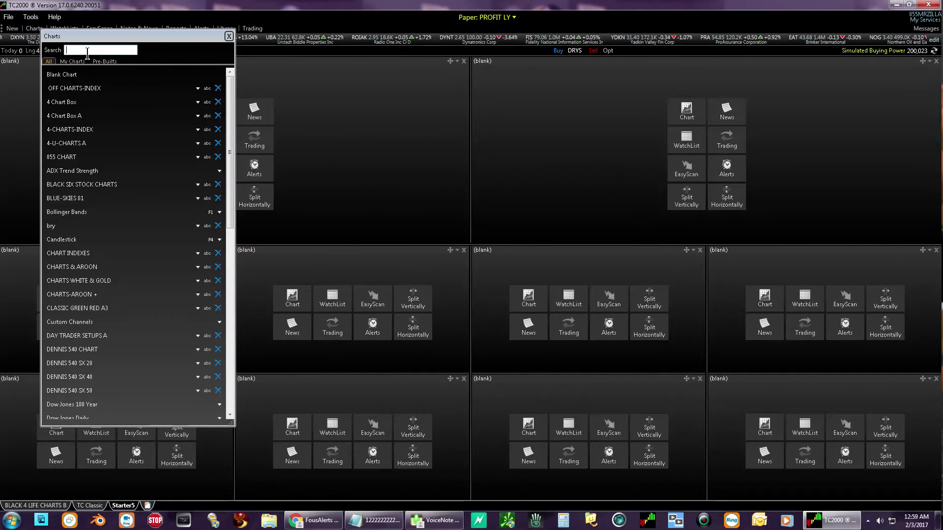
text(B)
click(89, 91)
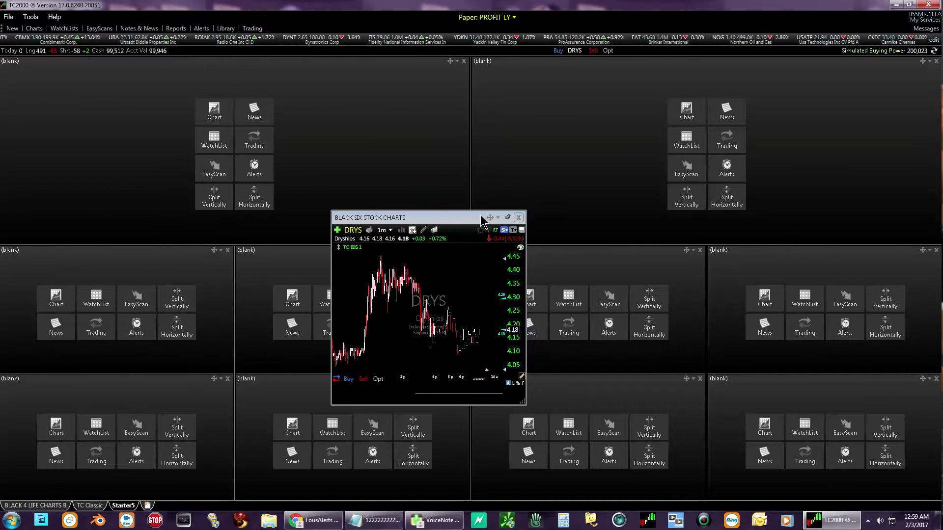
drag(476, 216, 434, 196)
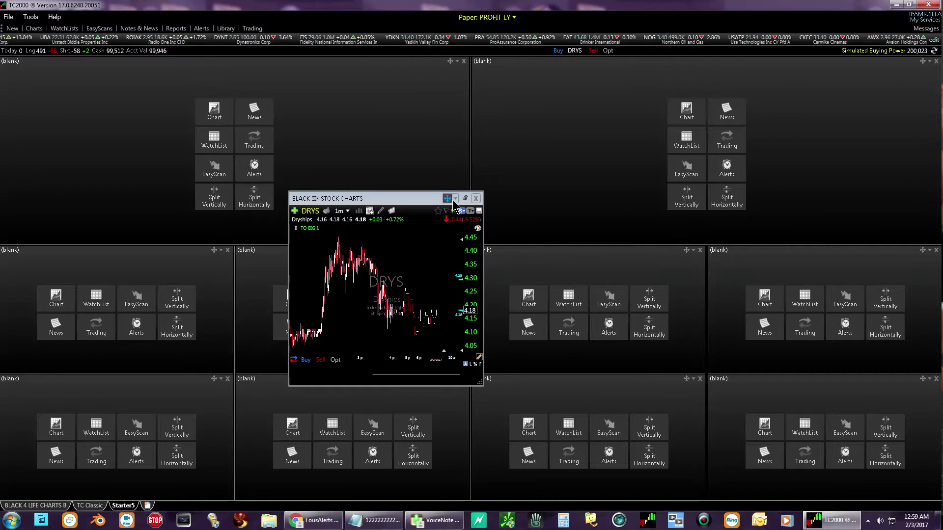
click(455, 198)
click(487, 236)
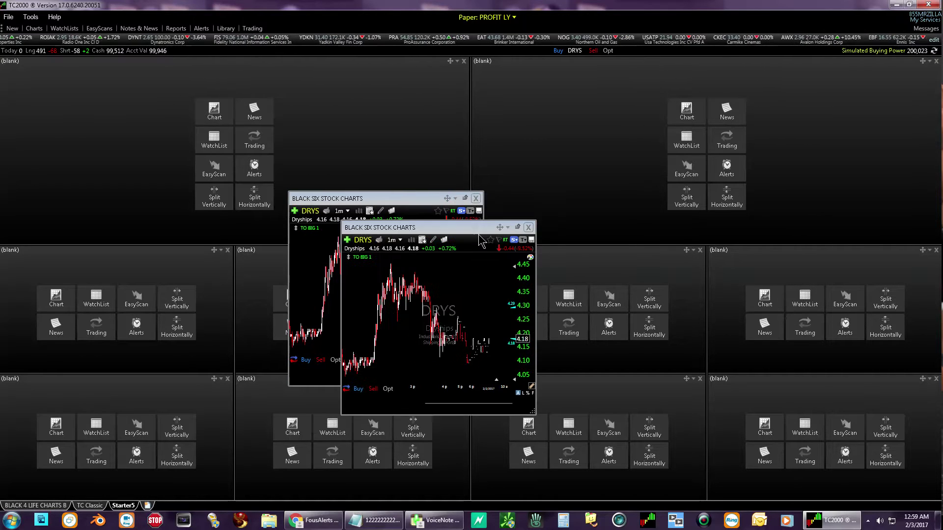
Duplicate the floating BLACK SIX STOCK CHARTS window two more times
click(508, 227)
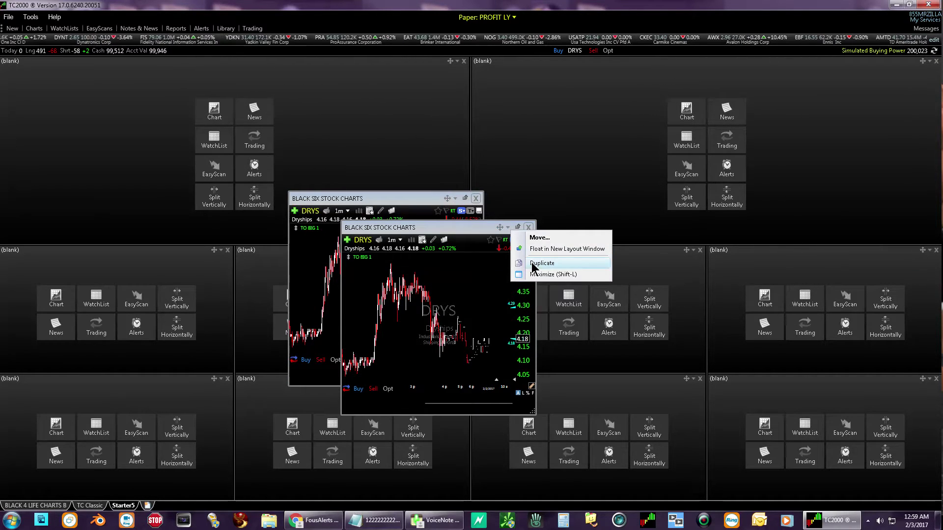
click(528, 263)
click(518, 237)
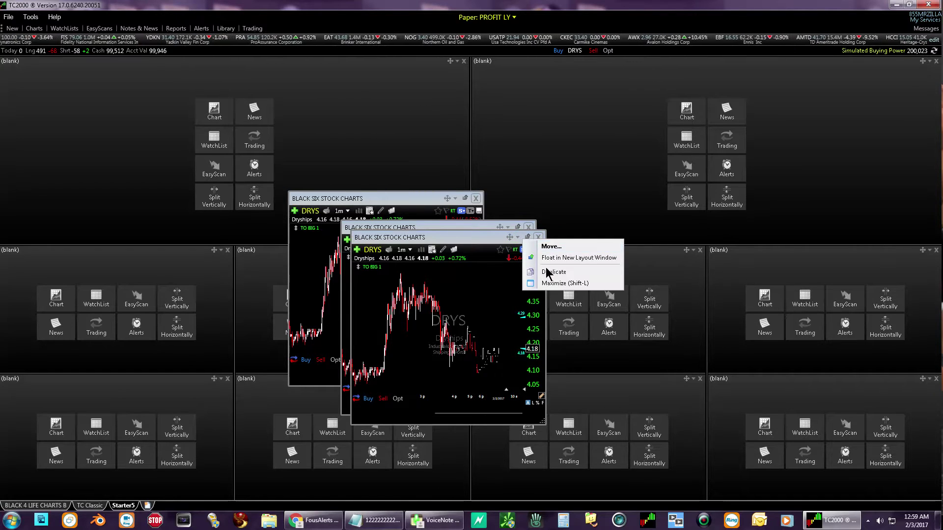
click(546, 274)
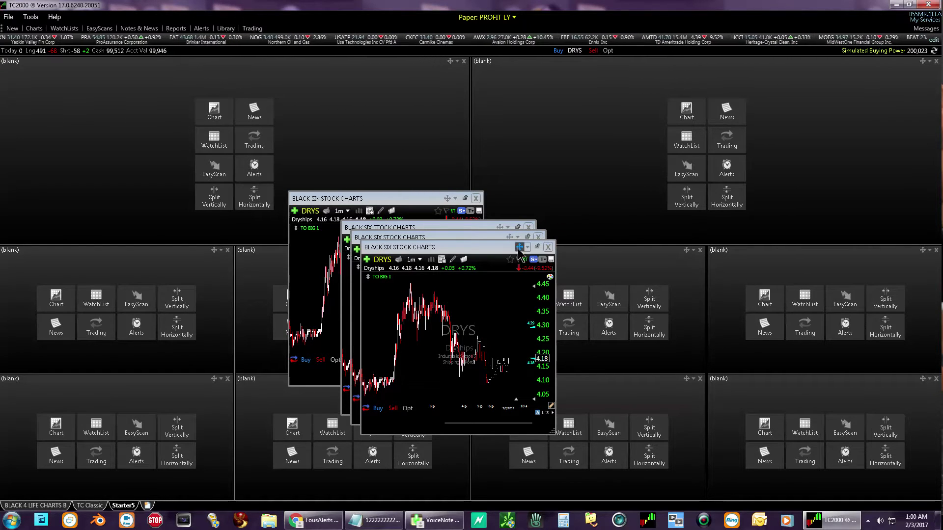
Dock the four floating BLACK SIX STOCK CHARTS windows as tabs in the four panes of the middle row, one per pane
click(520, 247)
click(118, 305)
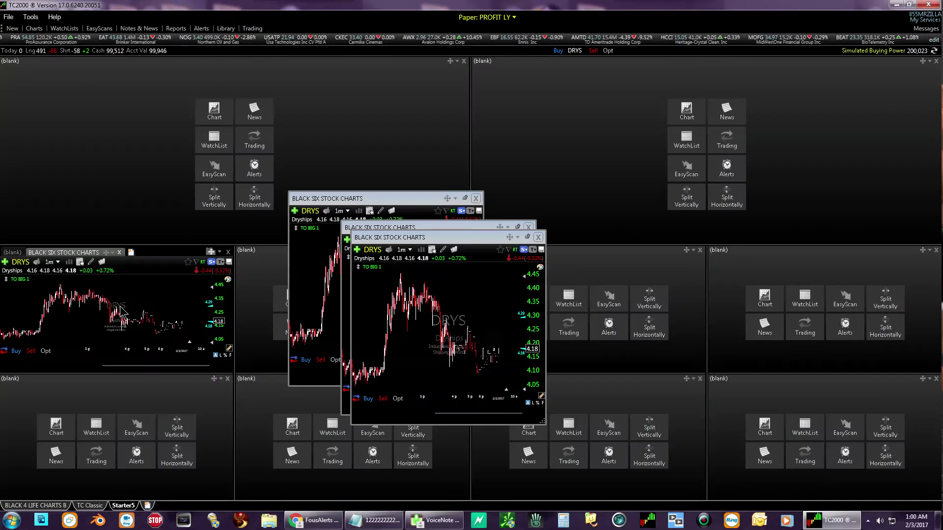
click(509, 238)
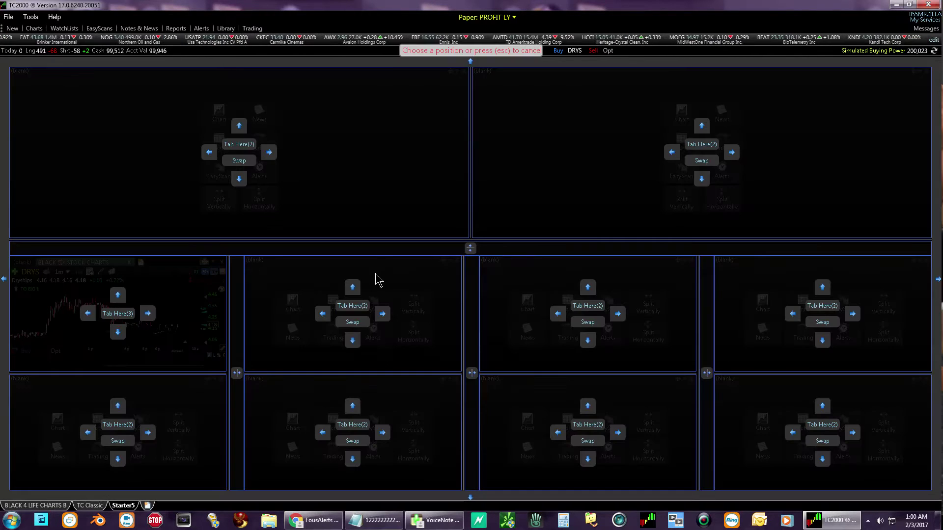
click(357, 309)
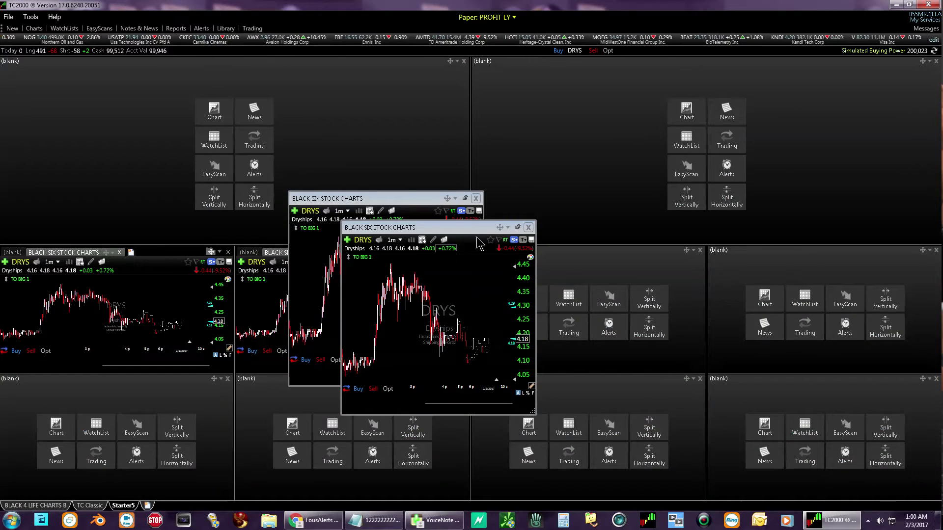
click(499, 227)
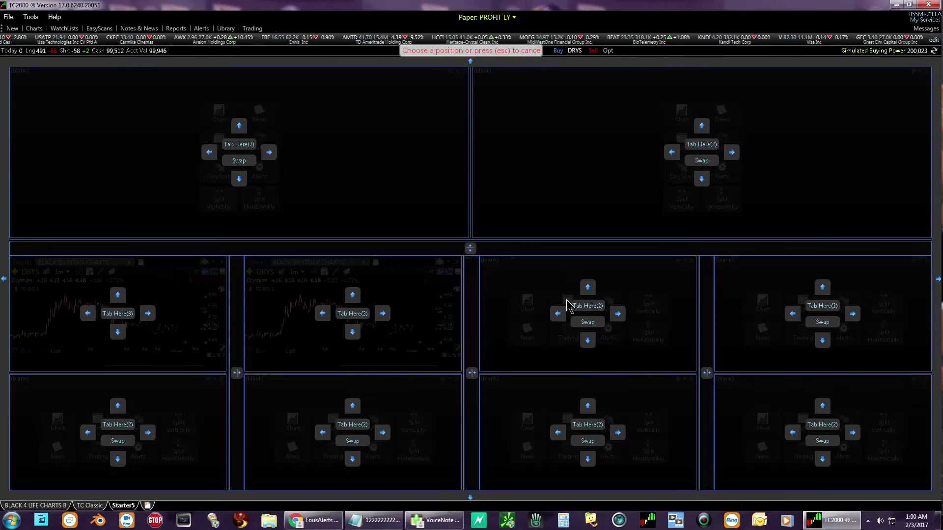
click(576, 305)
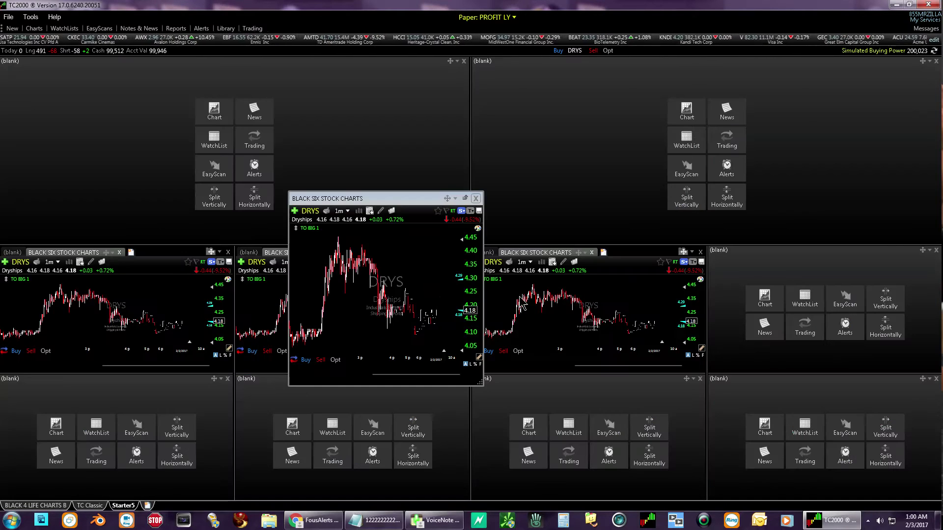
click(447, 197)
click(815, 312)
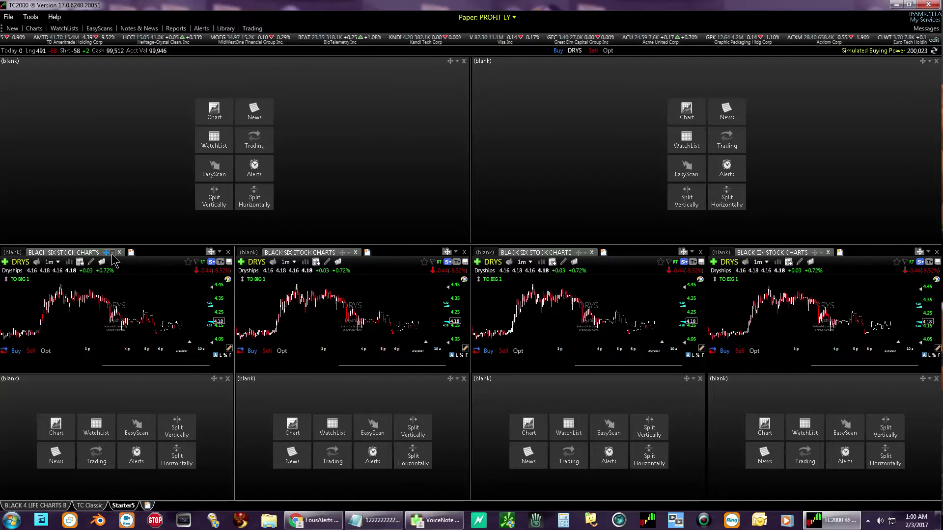
click(113, 254)
click(130, 291)
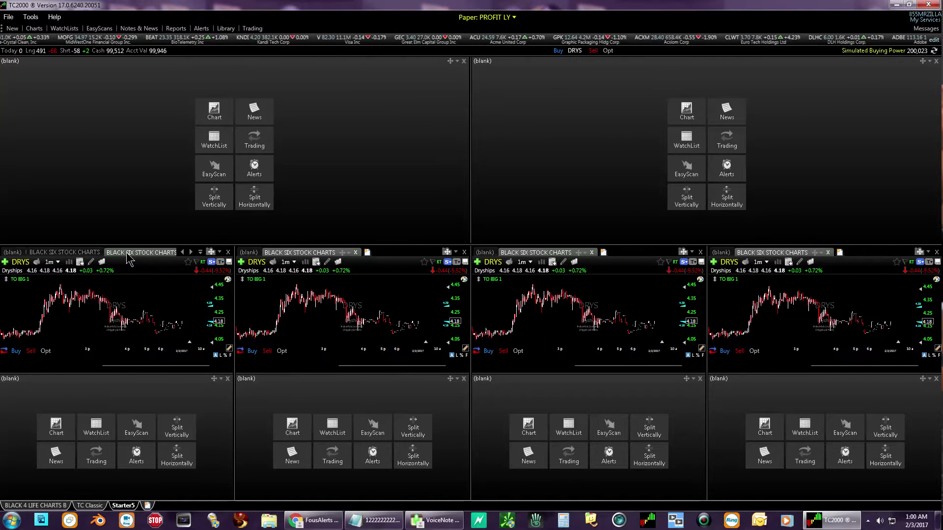
mouse_move(127, 254)
mouse_down()
mouse_move(169, 263)
mouse_move(213, 255)
mouse_move(134, 257)
mouse_move(161, 261)
mouse_up()
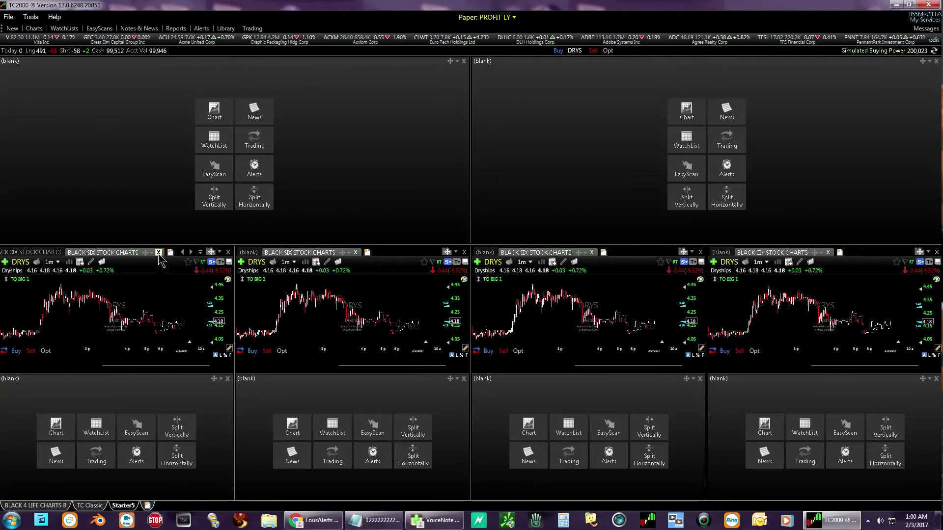
click(159, 253)
click(180, 264)
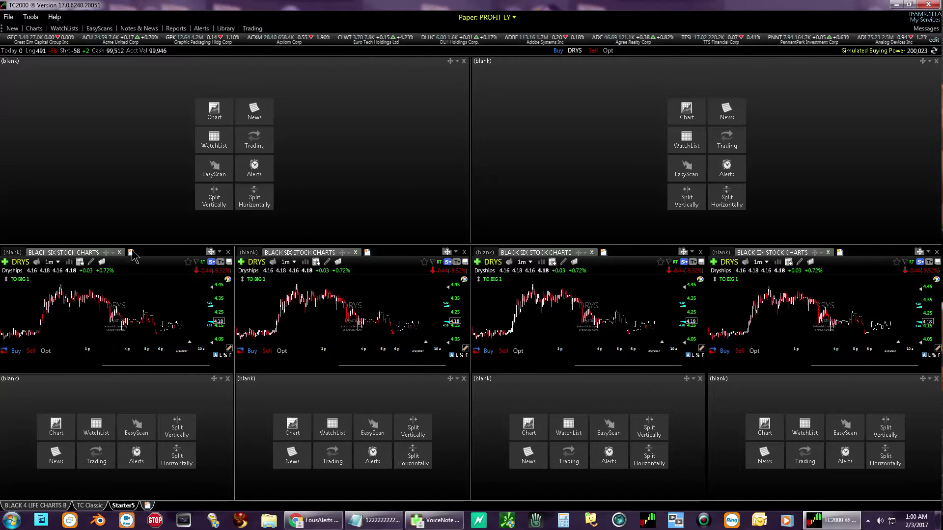
Remove the blank tab from the leftmost middle-row pane, leaving only its stock chart
click(18, 251)
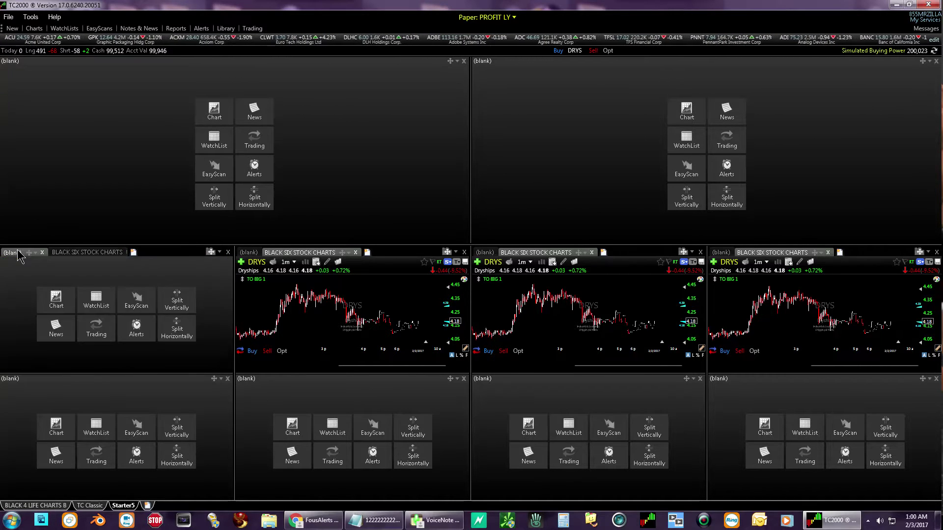
click(42, 252)
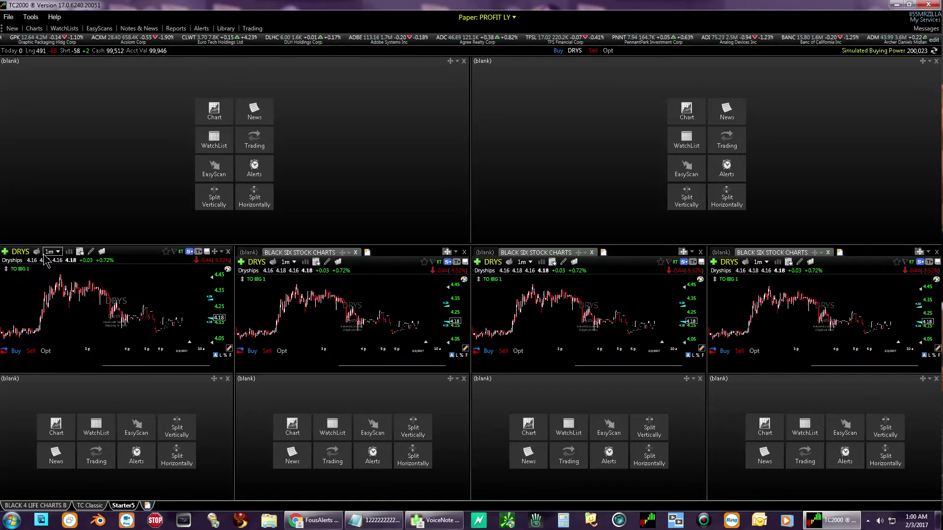
Load the saved SIX STOCK CHARTS chart into the leftmost blank pane of the bottom row
click(74, 416)
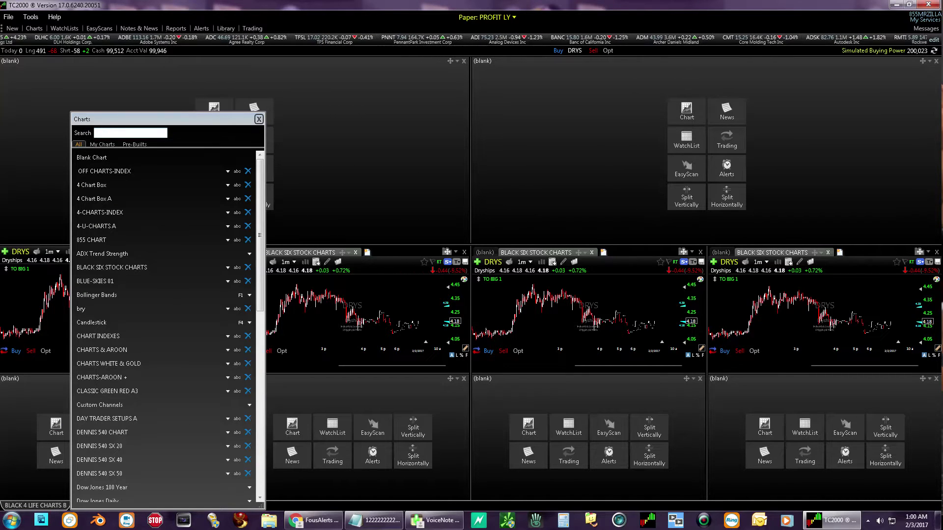
text(SE)
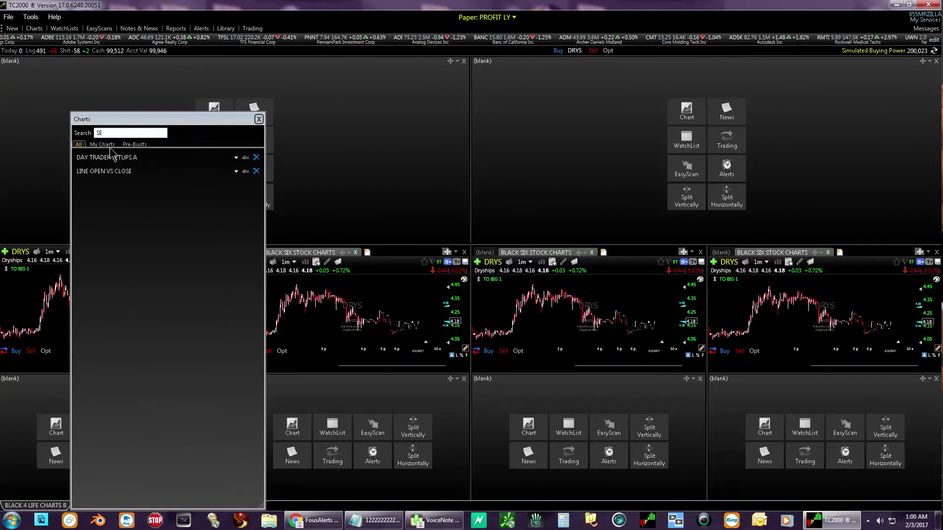
key(BackSpace)
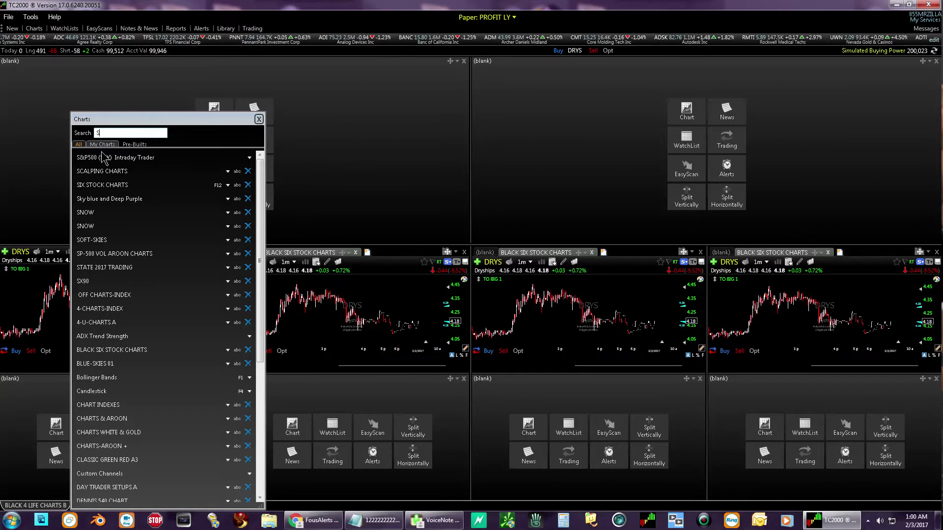
click(102, 185)
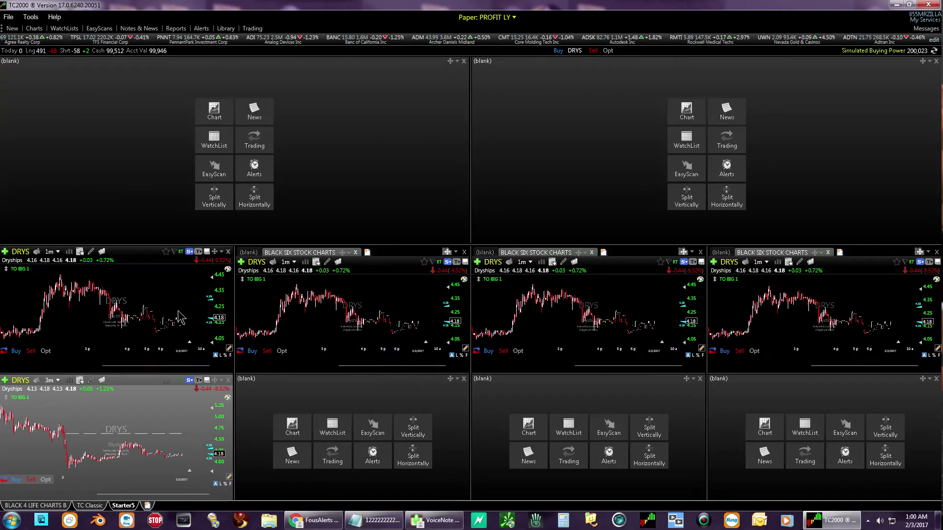
Turn off the gradient and set the back color to black for the leftmost bottom-row chart
click(71, 381)
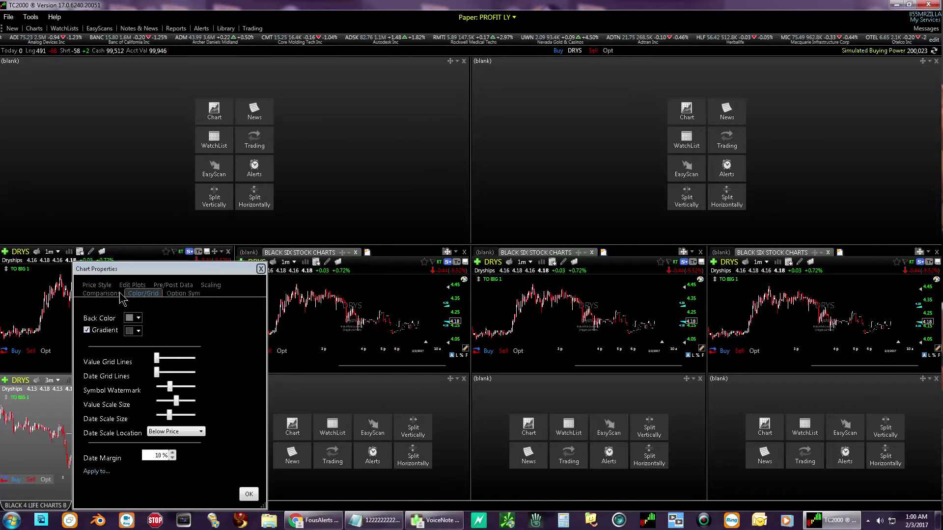
click(86, 330)
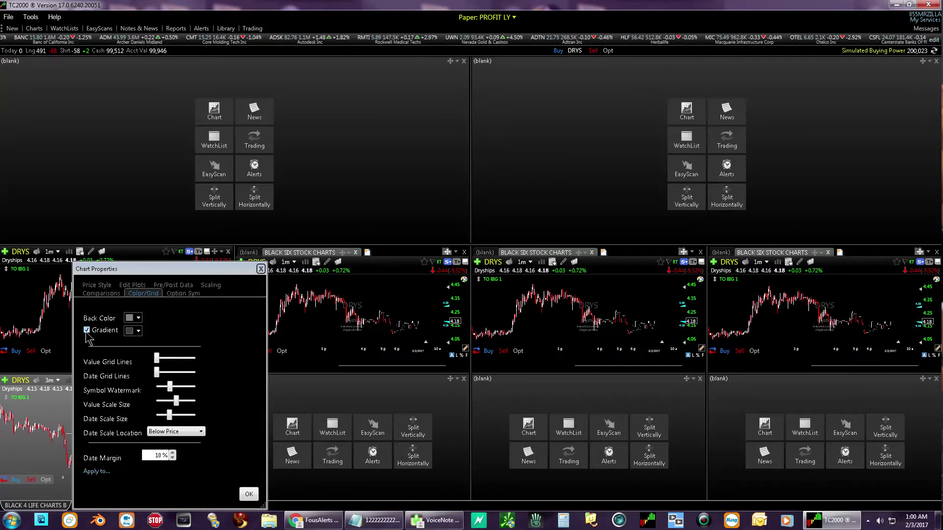
click(135, 320)
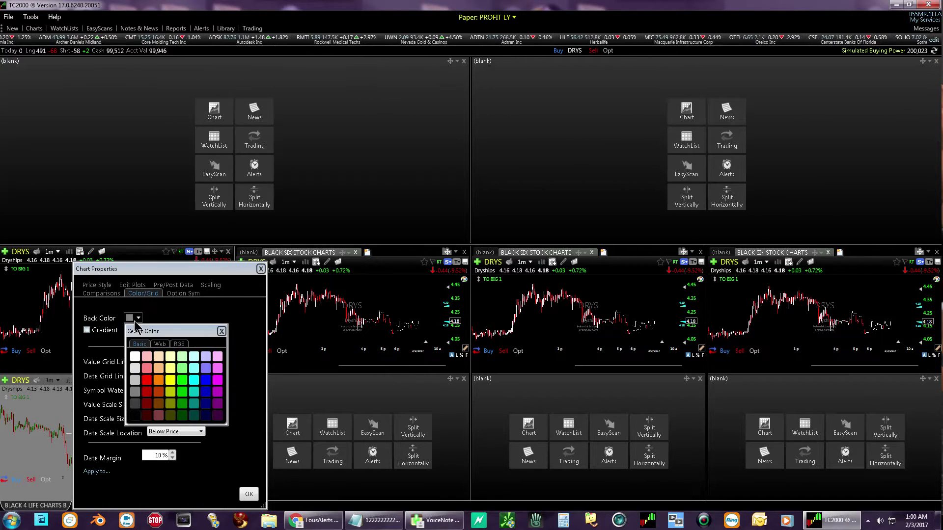
click(135, 416)
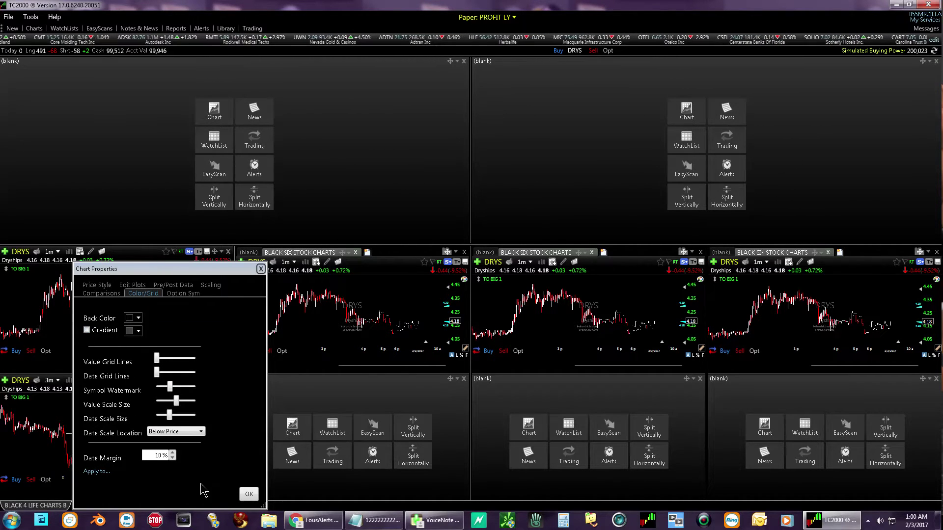
click(249, 494)
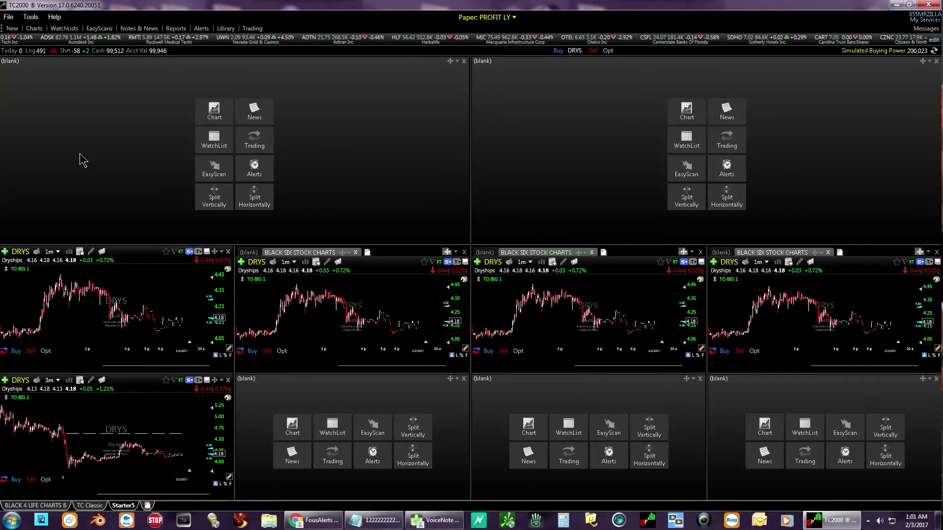
Find the saved BLACK SIX STOCK CHARTS chart in the charts library and open it in a floating window
click(34, 30)
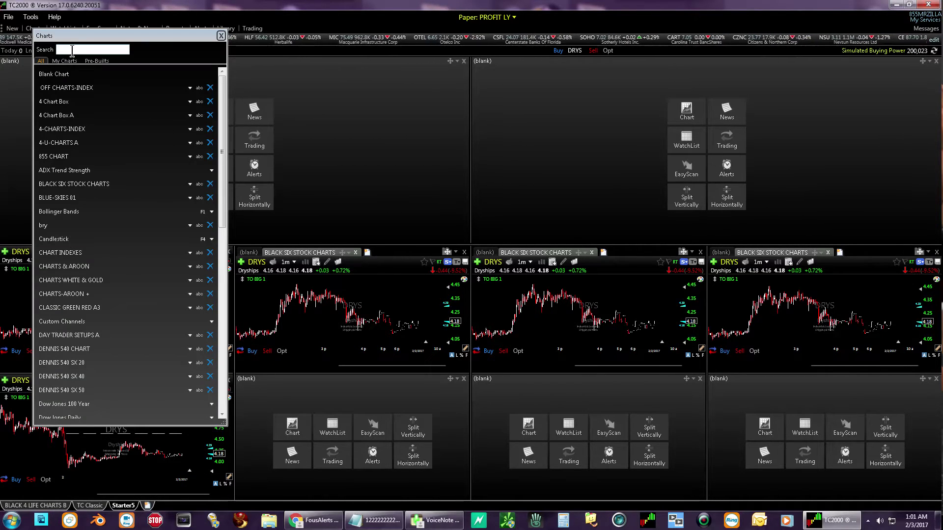
text(b)
click(76, 92)
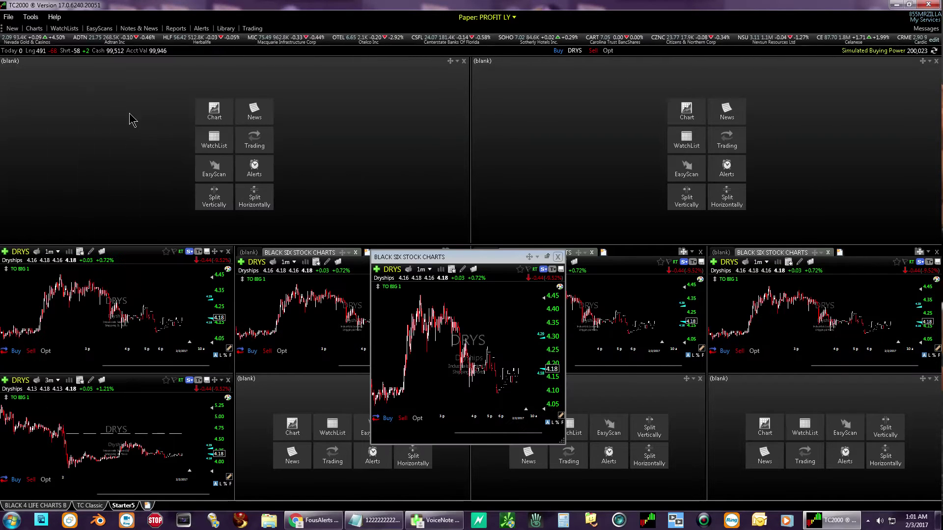
Duplicate the floating BLACK SIX STOCK CHARTS window six times
click(537, 257)
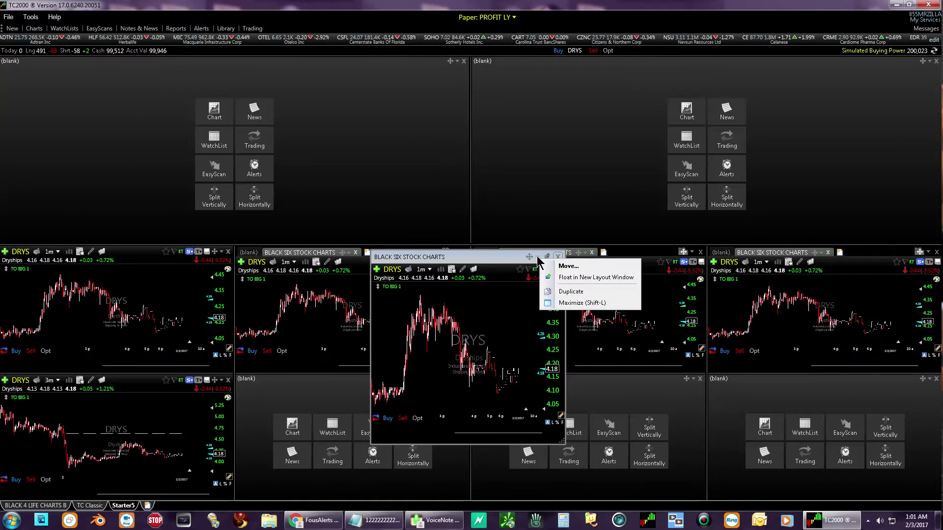
click(572, 291)
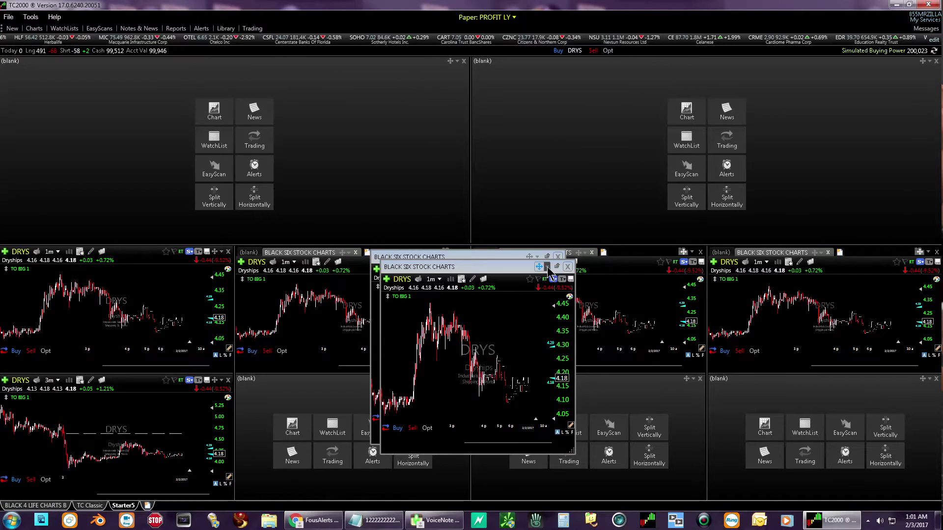
click(547, 266)
click(581, 303)
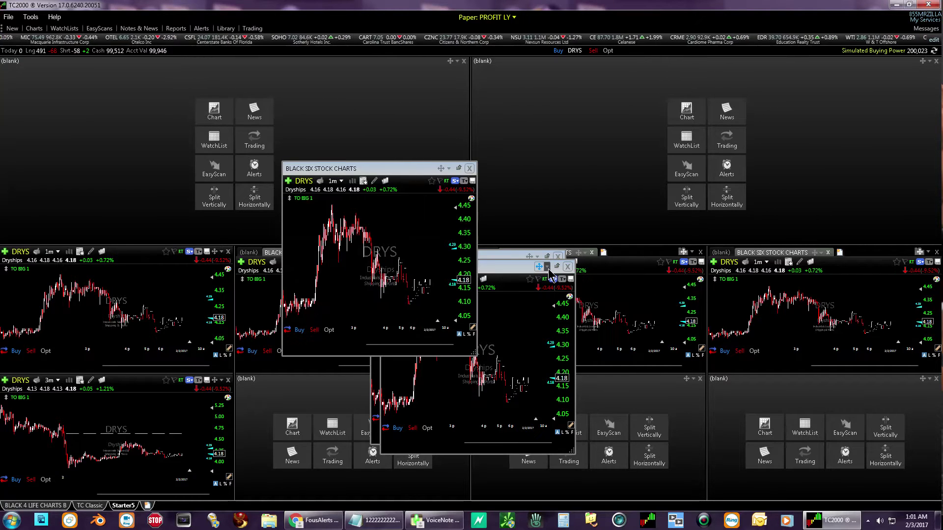
click(448, 169)
click(479, 205)
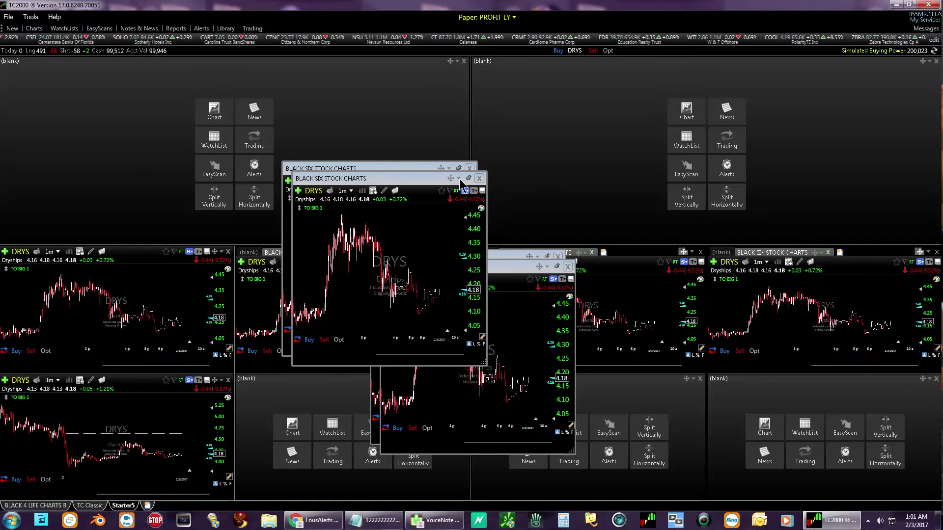
click(459, 178)
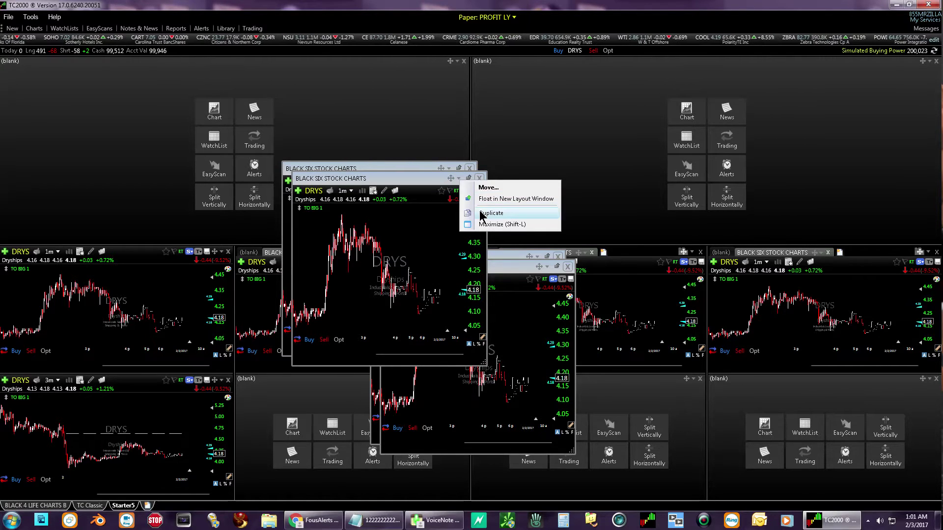
click(483, 213)
click(469, 189)
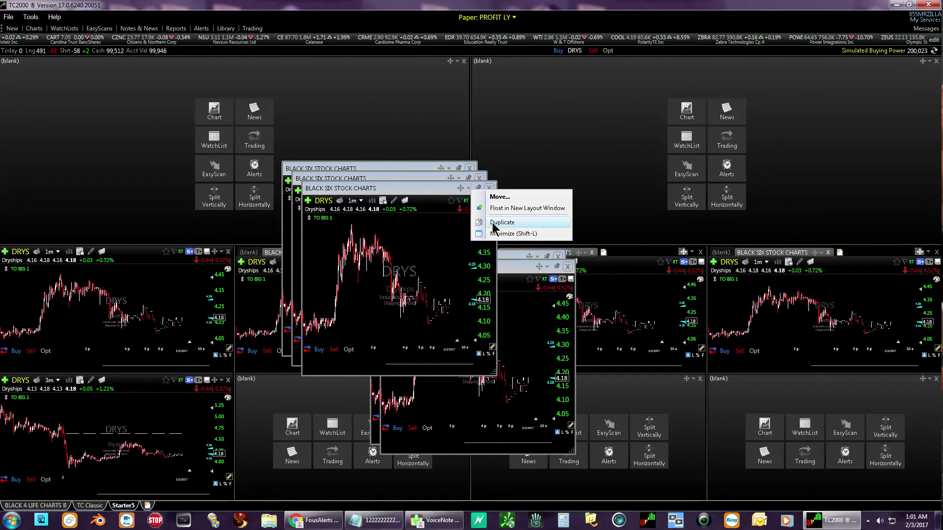
click(493, 223)
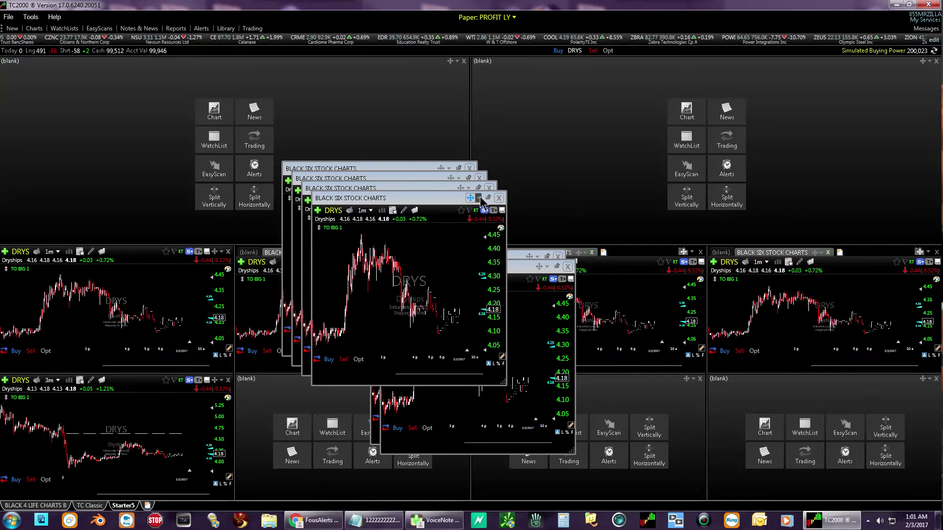
click(479, 200)
click(510, 232)
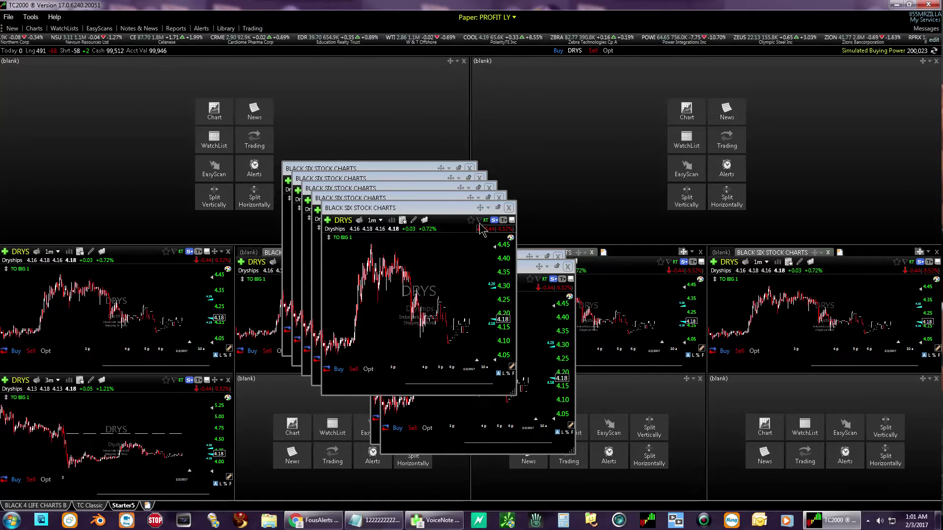
Dock one floating BLACK SIX STOCK CHARTS window into the rightmost blank pane of the bottom row and remove that pane's blank tab
click(480, 208)
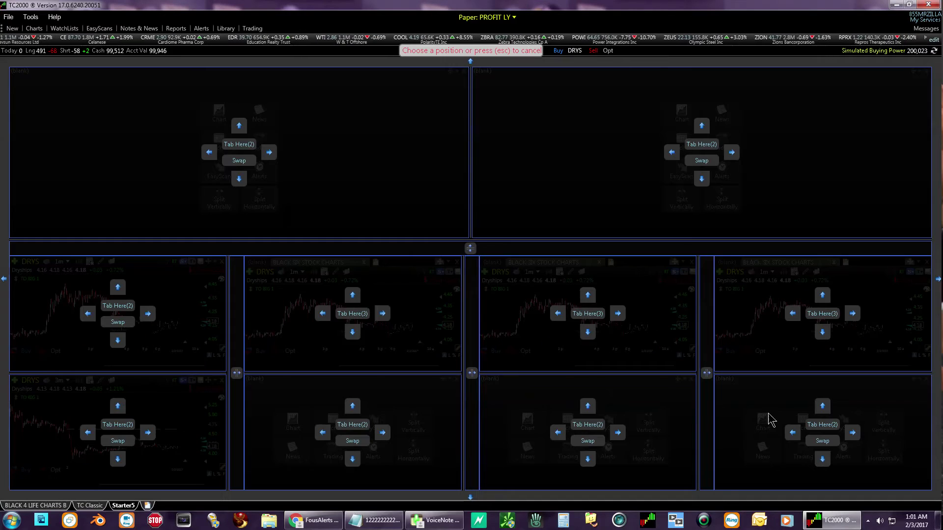
click(818, 431)
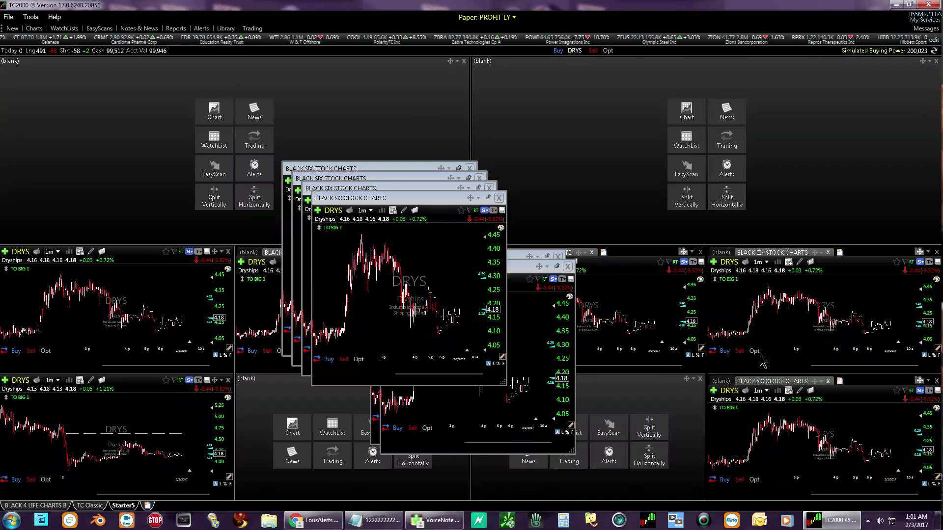
click(720, 382)
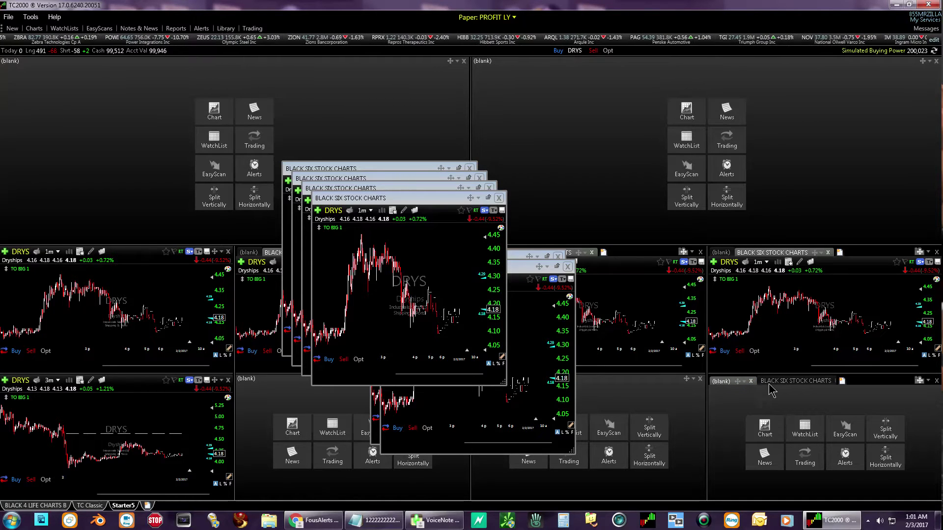
click(750, 381)
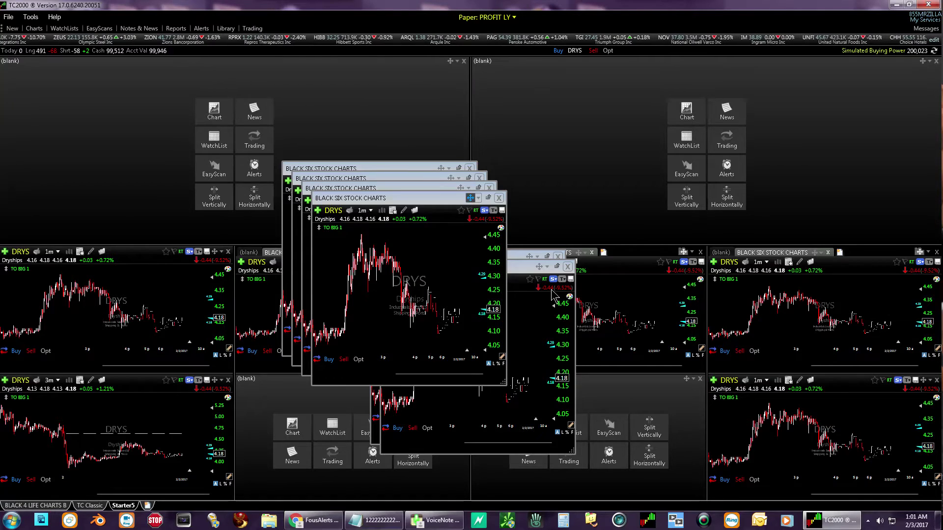
Dock four floating BLACK SIX STOCK CHARTS windows as tabs in the two remaining blank bottom-row panes and the two large top-row panes
drag(470, 198, 585, 428)
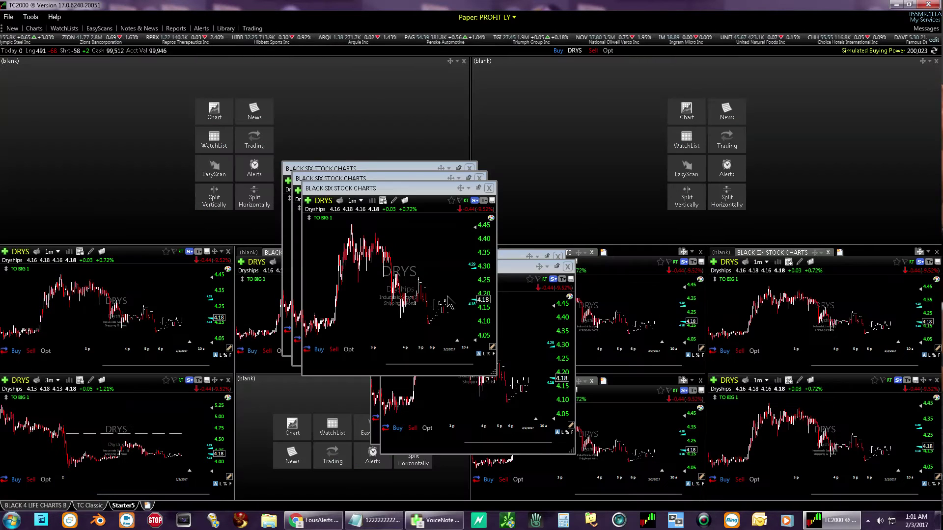
drag(460, 189, 353, 431)
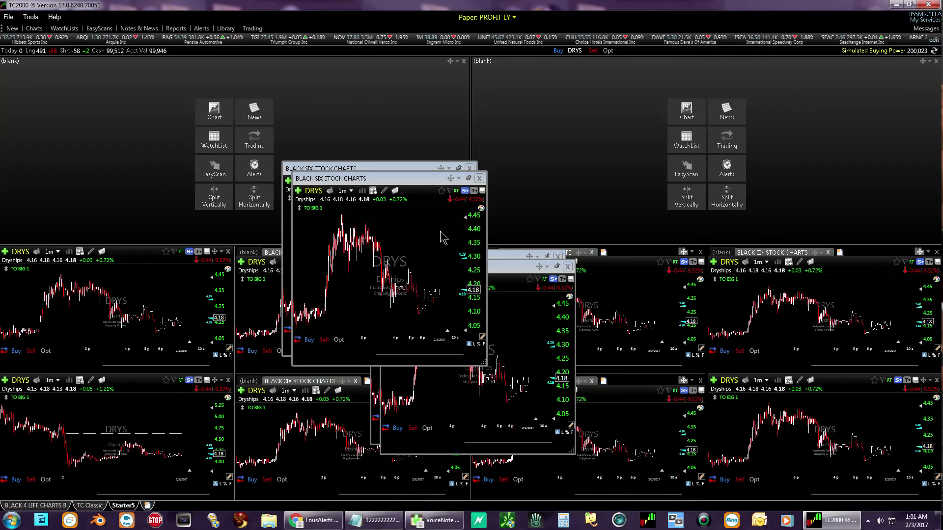
drag(449, 177, 573, 164)
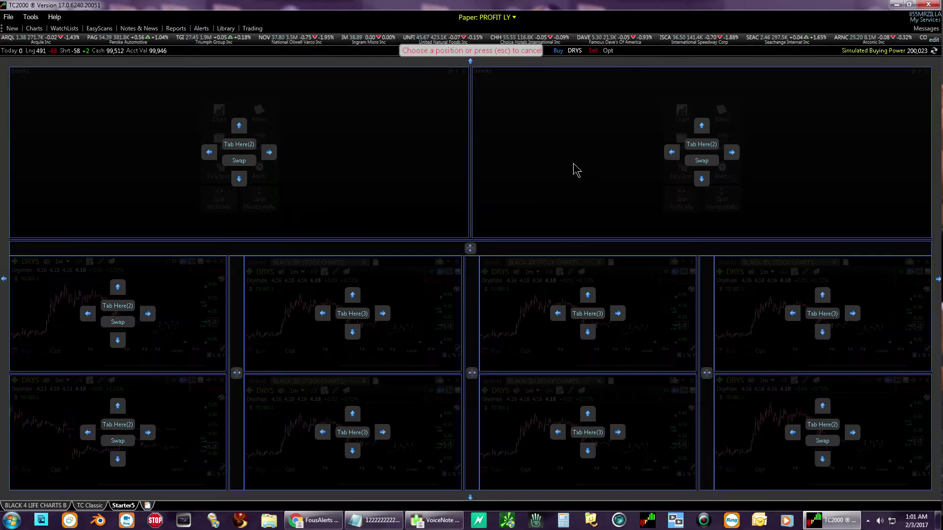
drag(696, 147, 703, 148)
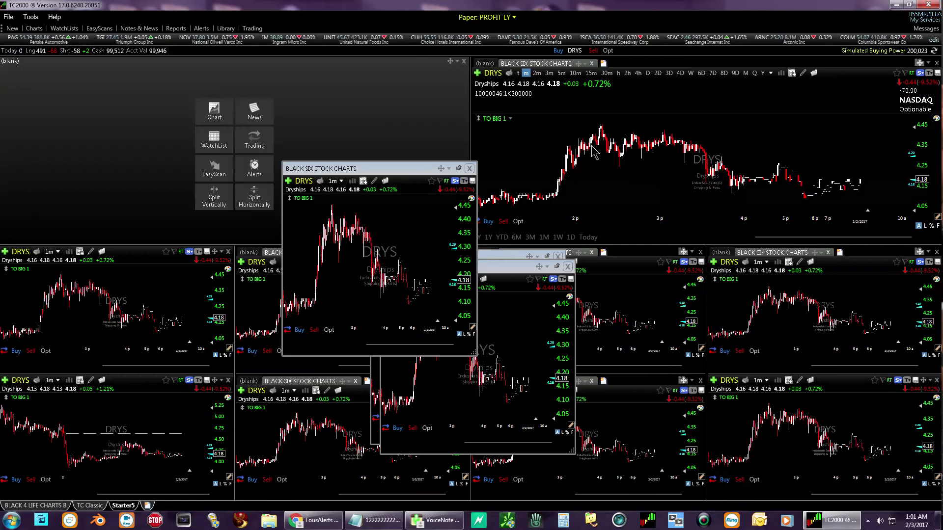
drag(441, 169, 278, 199)
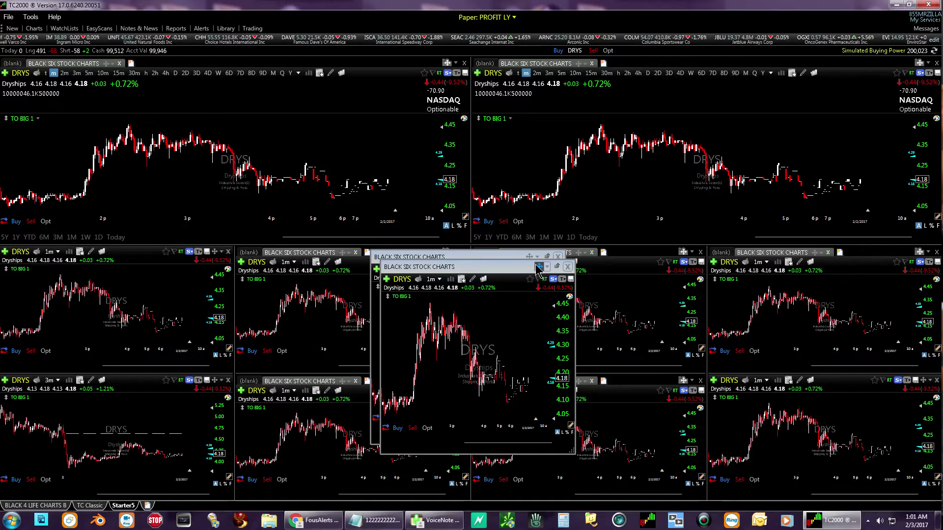
Dock the last two floating BLACK SIX STOCK CHARTS windows as additional side-by-side panes at the left of the top row and slightly reduce the row's height
drag(538, 266, 213, 154)
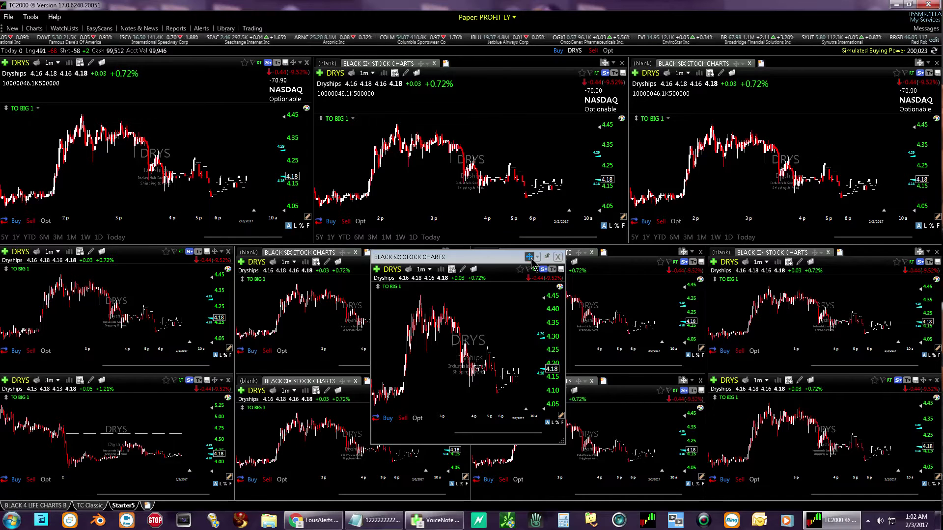
drag(531, 259, 132, 154)
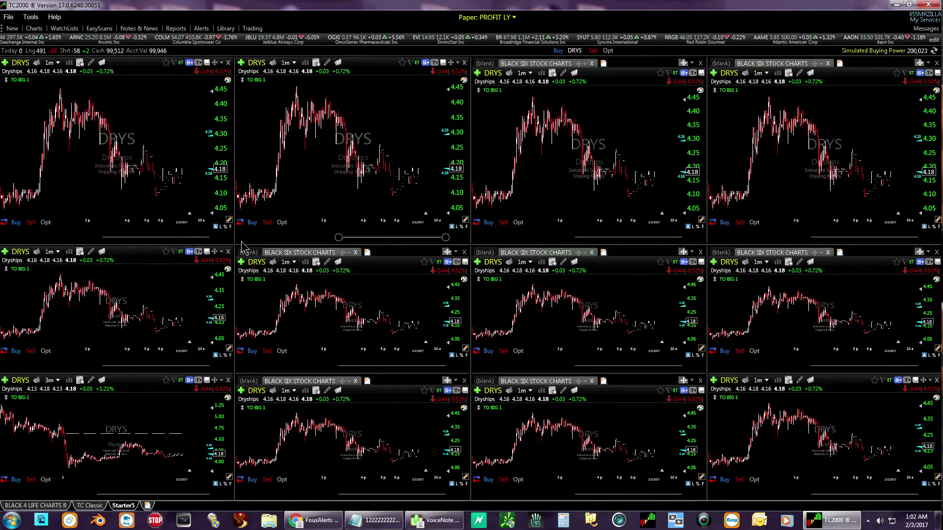
drag(245, 238, 244, 238)
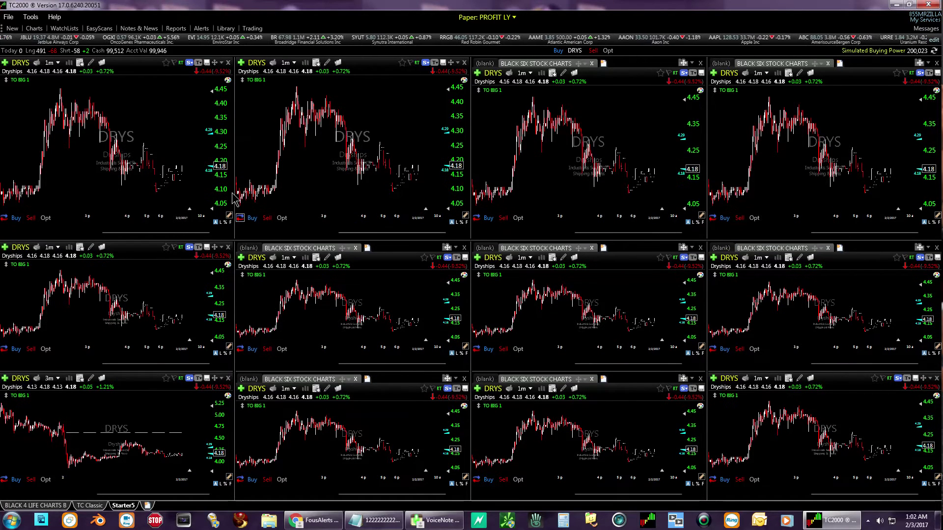
Delete the leftmost chart of the top row, then slightly narrow the first remaining pane and lower the top row's height
click(229, 65)
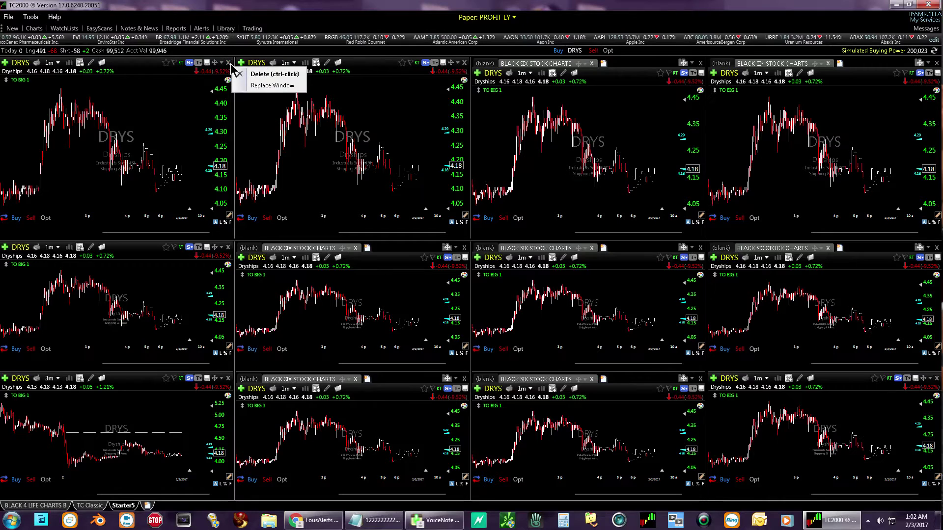
click(259, 74)
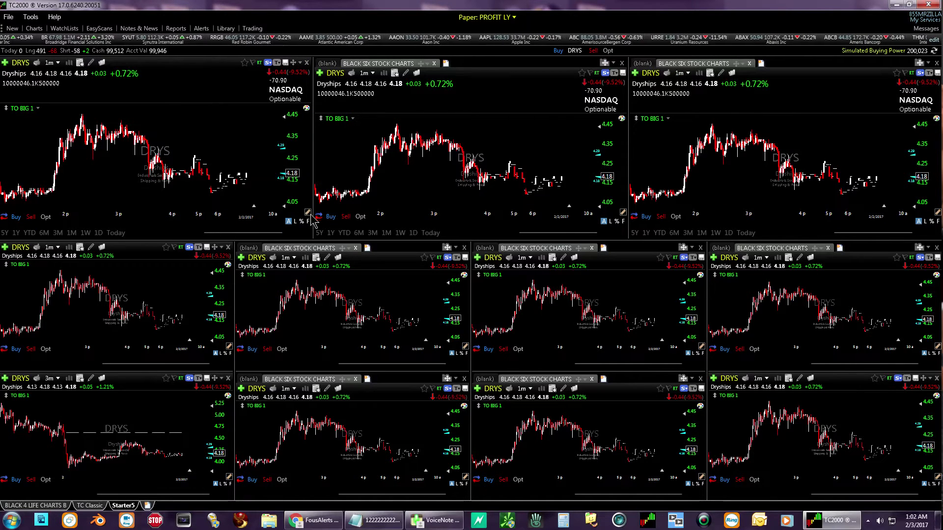
drag(311, 215, 308, 215)
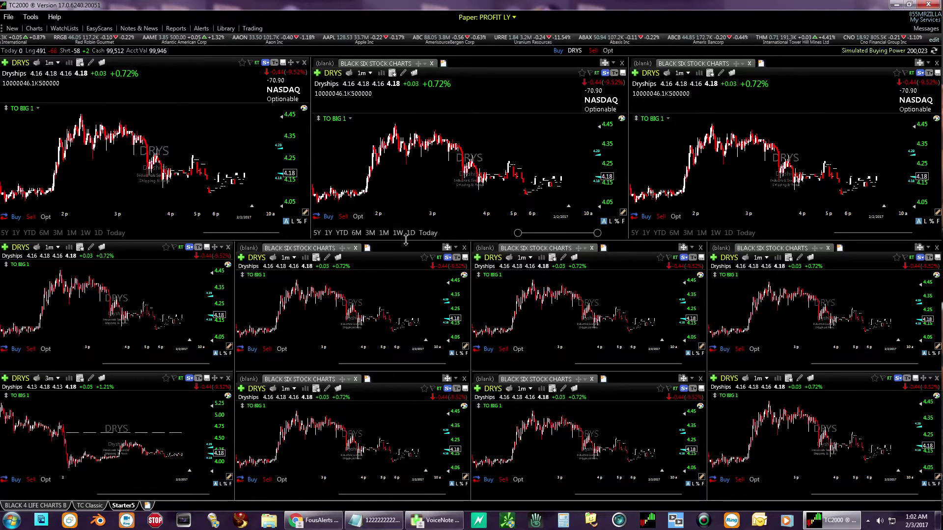
drag(405, 239, 406, 231)
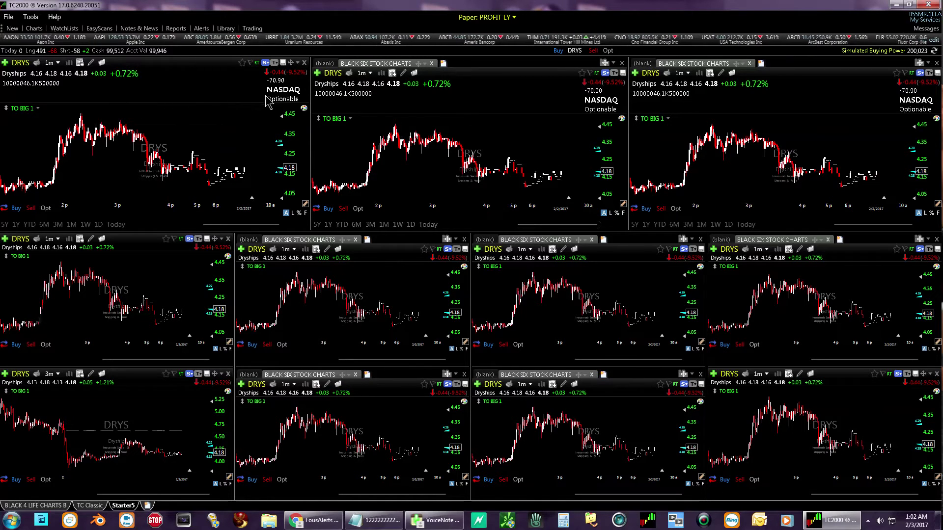
Remove the blank tabs from the middle and rightmost top-row panes, keeping their BLACK SIX STOCK CHARTS charts
click(323, 64)
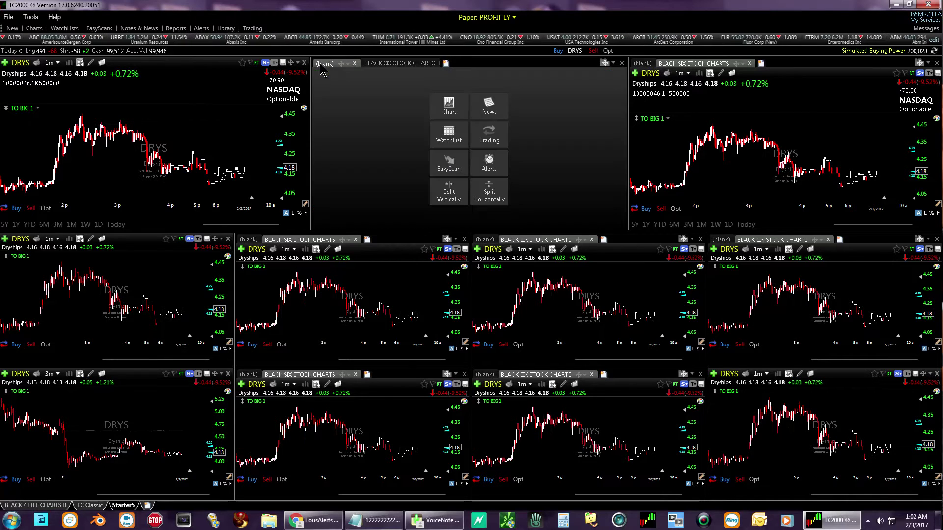
click(373, 63)
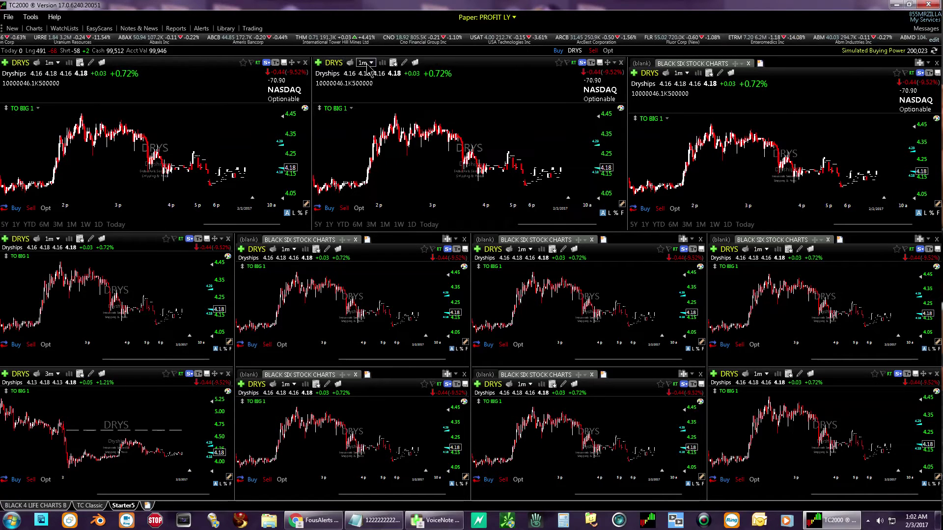
click(642, 64)
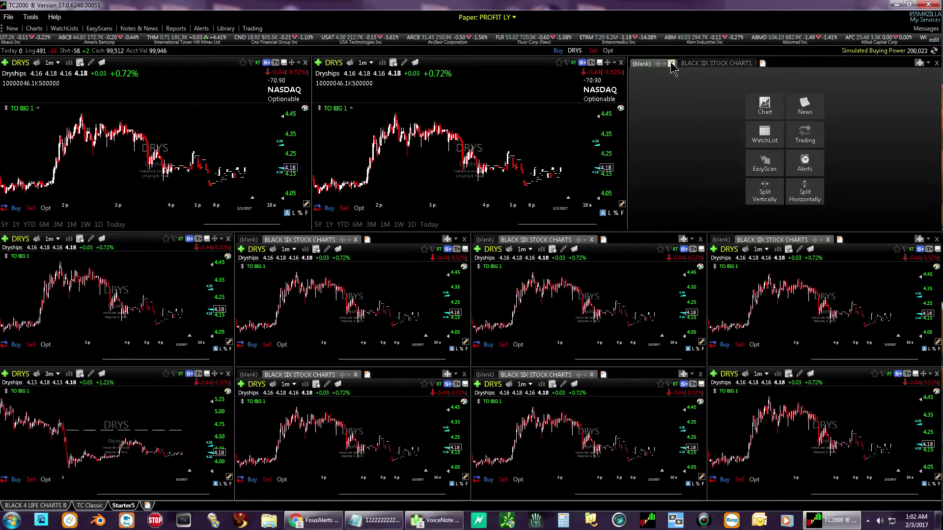
click(670, 64)
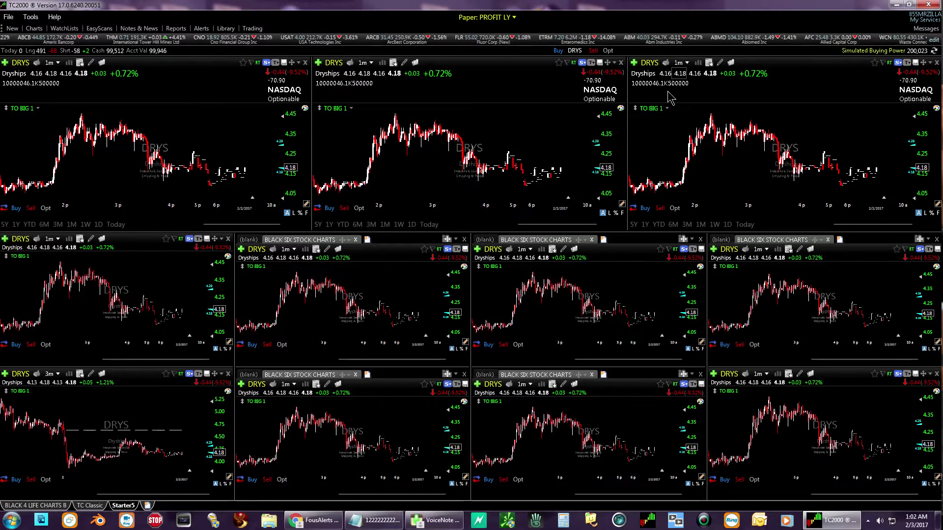
Remove the blank tabs from the third and fourth middle-row panes and the third and second bottom-row panes
click(485, 240)
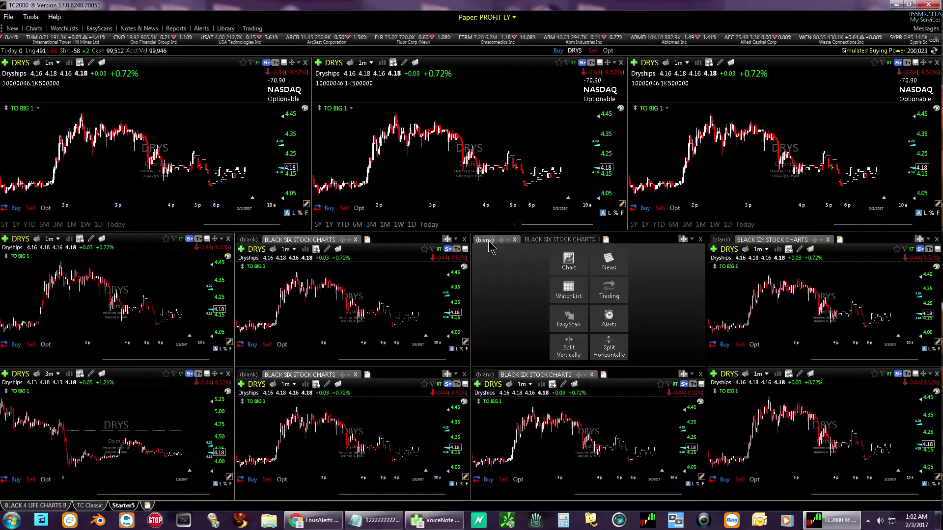
click(514, 240)
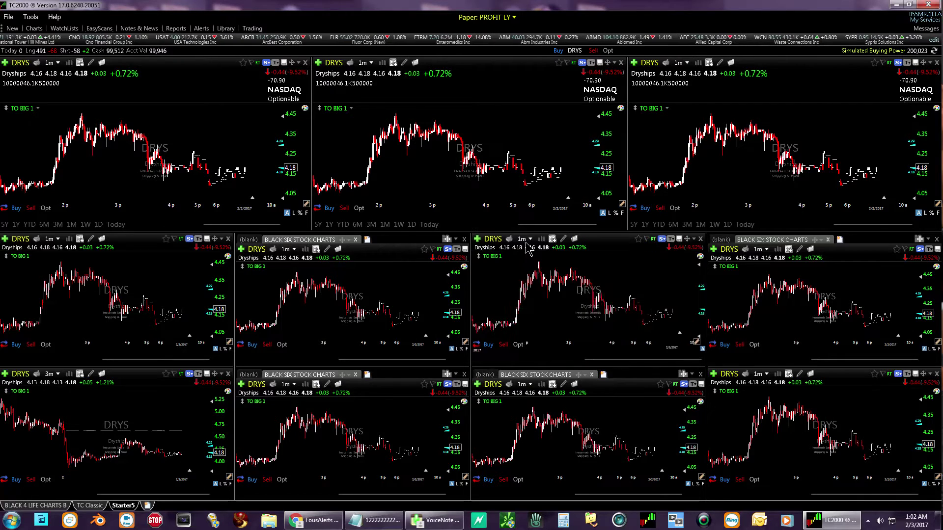
click(721, 240)
click(750, 240)
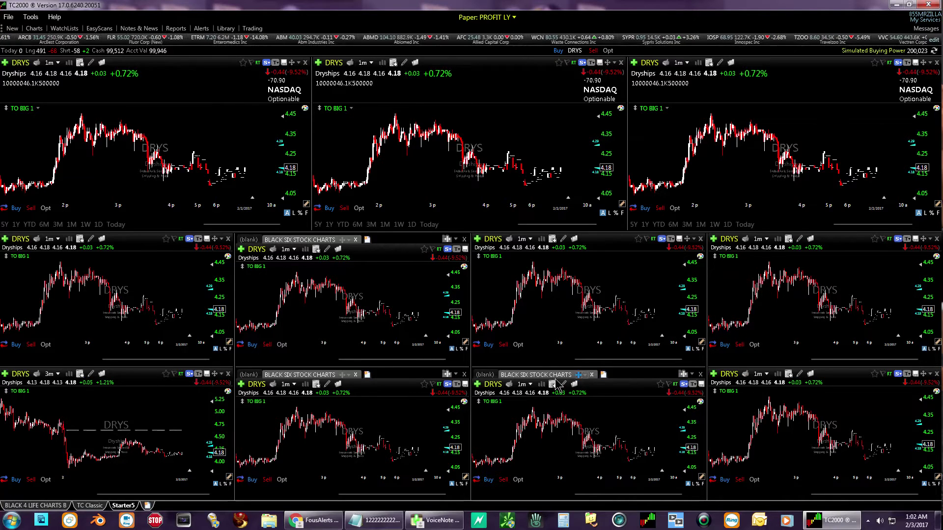
click(485, 375)
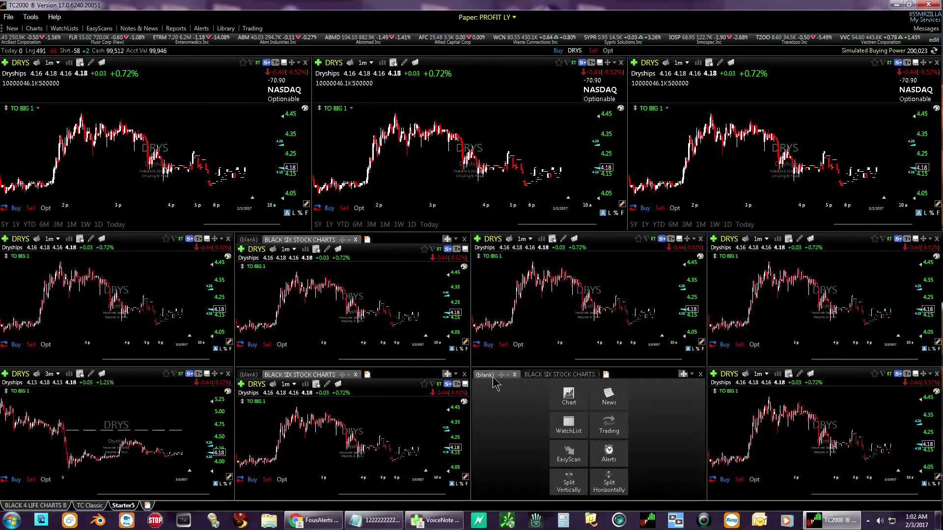
click(538, 376)
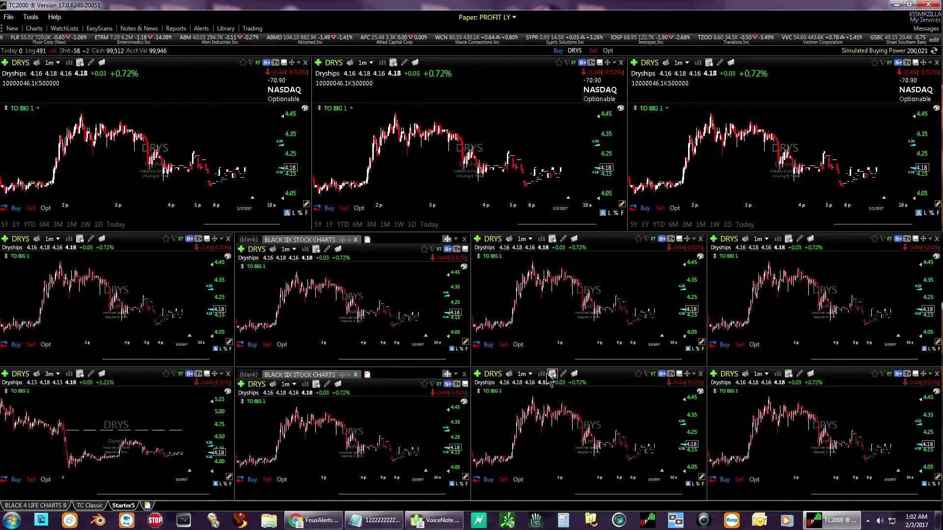
click(253, 375)
click(306, 375)
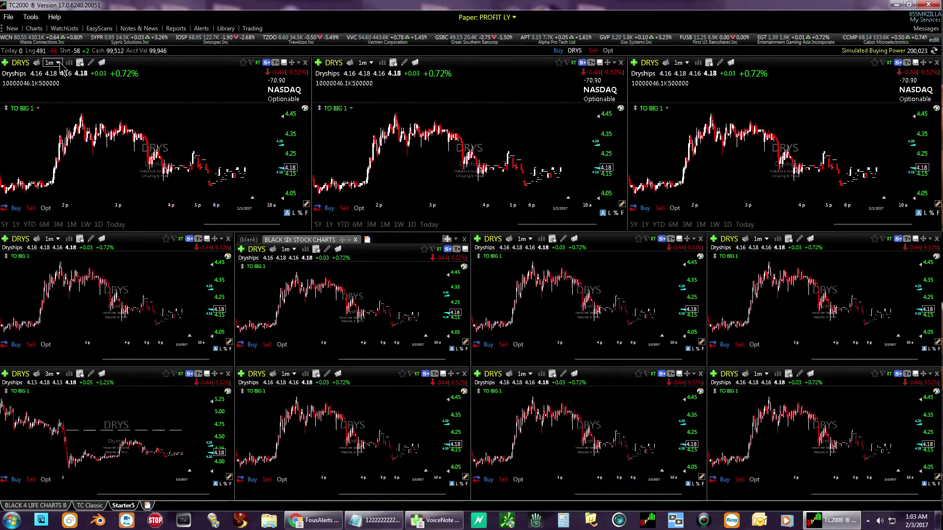
Set the middle top-row chart to the 3 Minute timeframe and the rightmost top-row chart to 5 Minute
click(371, 63)
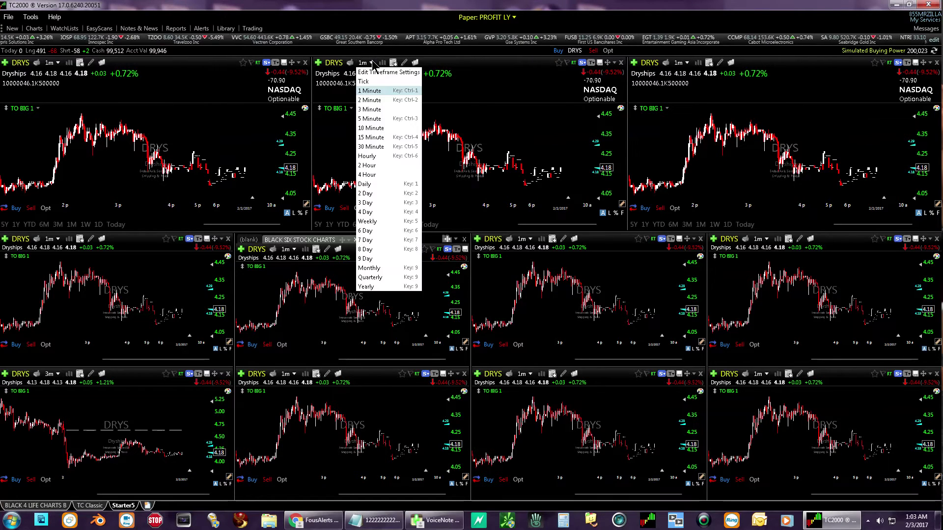
click(375, 109)
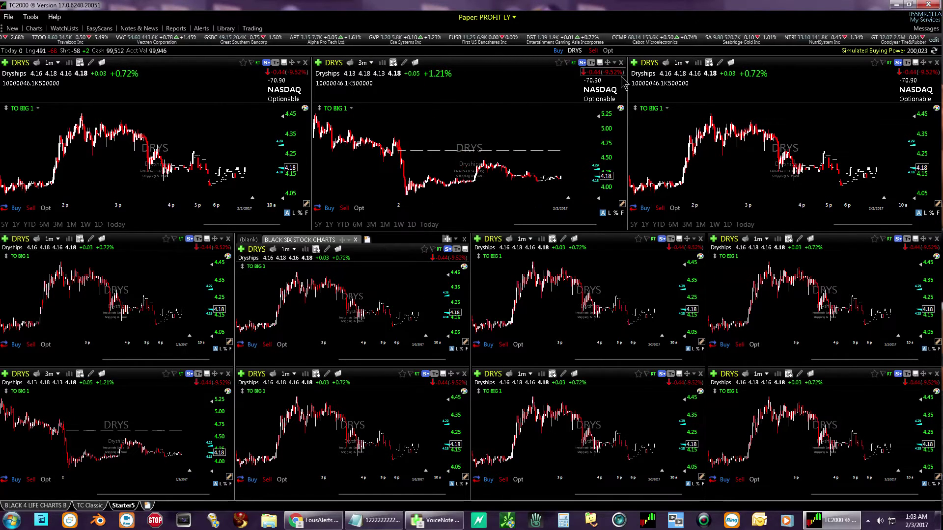
click(686, 63)
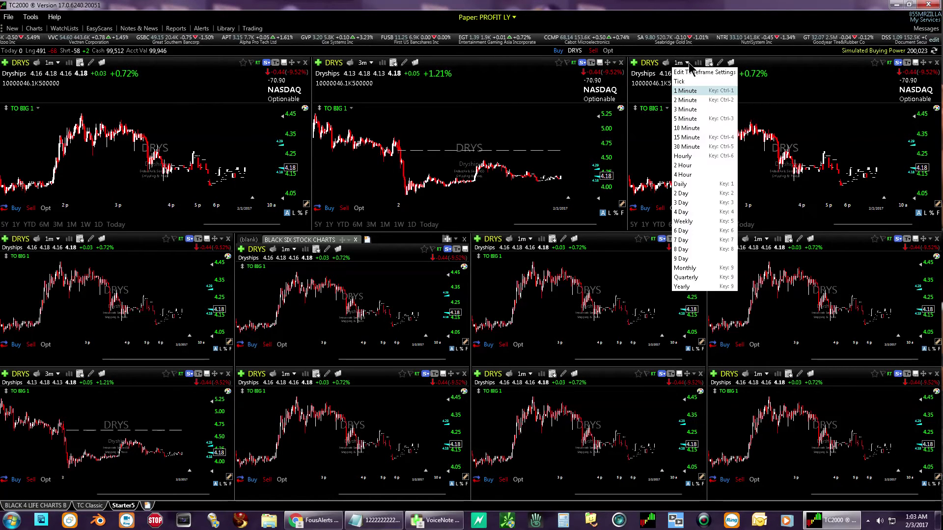
click(688, 119)
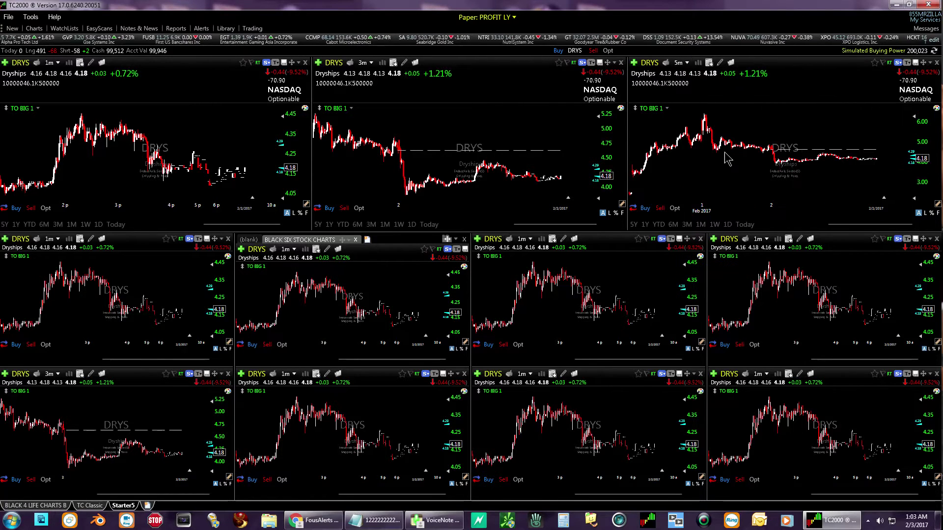
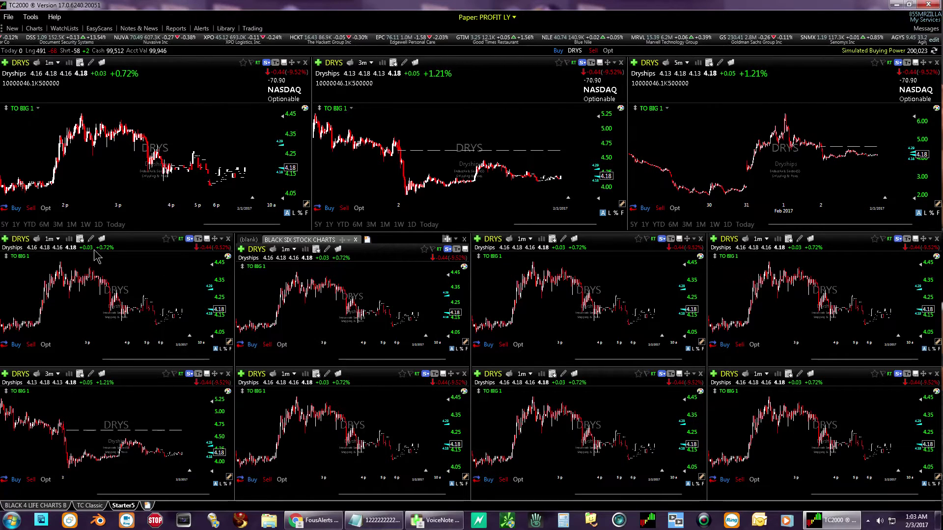
Remove the blank tab from the second middle-row pane and make the top row of charts slightly taller than the two rows below
click(249, 241)
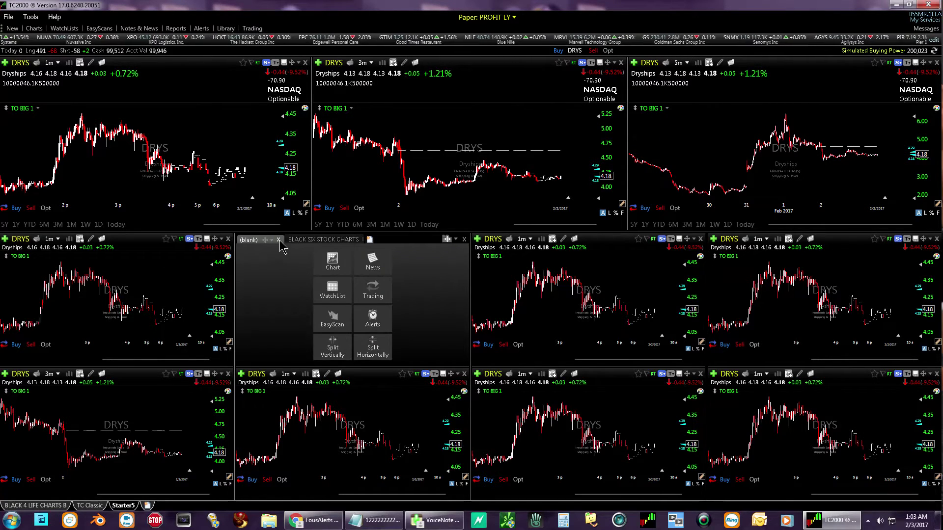
click(302, 240)
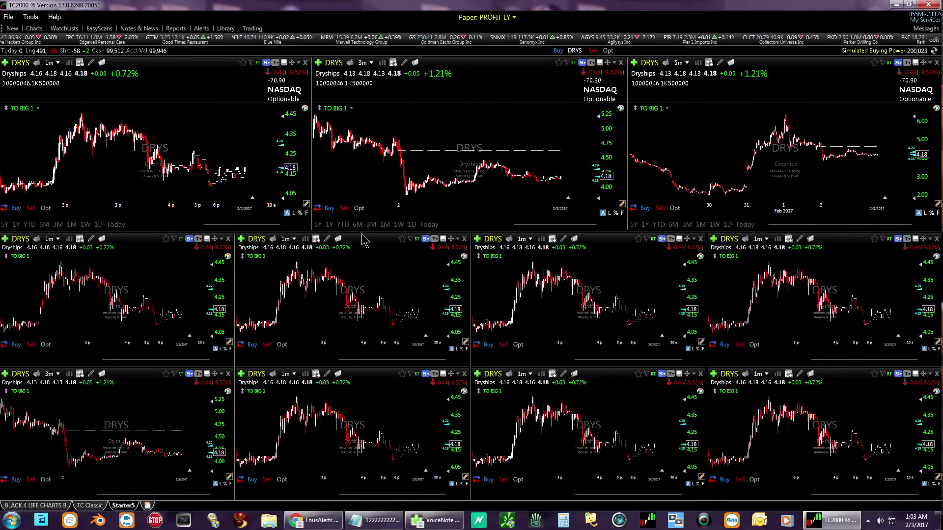
drag(371, 278, 374, 350)
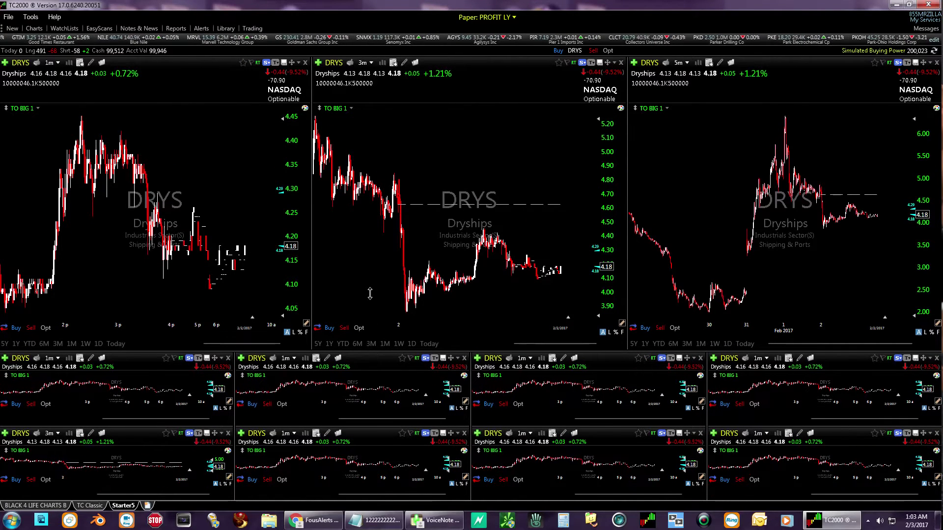
drag(373, 350, 369, 255)
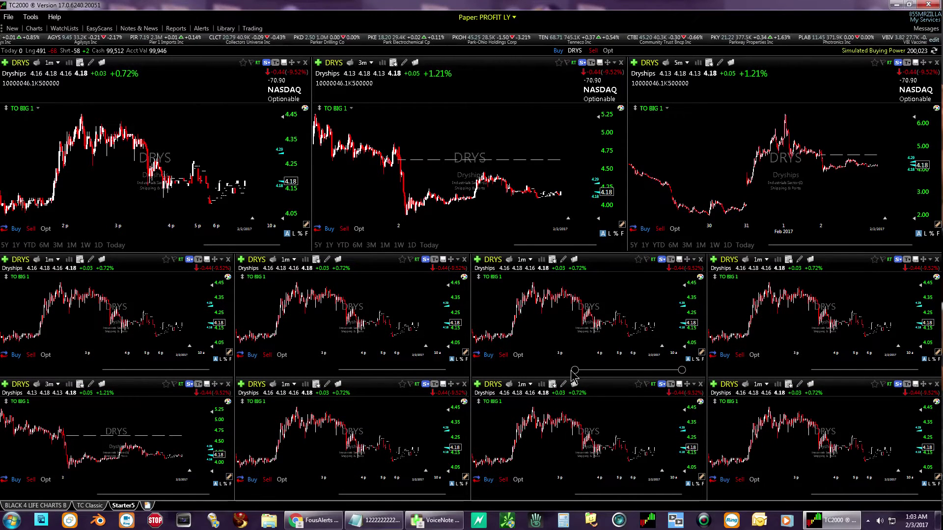
Extend the time range displayed in the third middle-row chart and the third bottom-row chart to show more price history
drag(573, 370, 529, 371)
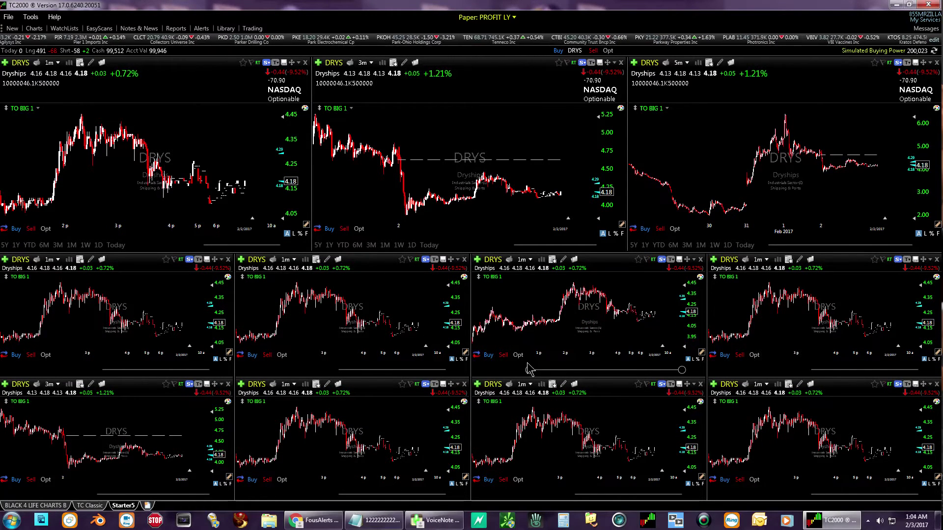
drag(572, 494, 509, 492)
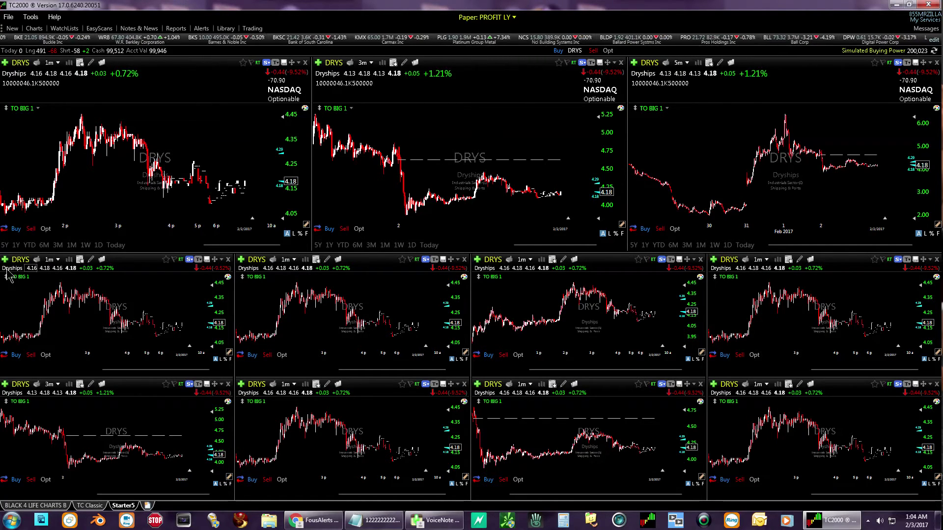
Set the second middle-row chart's symbol link to Not Linked
click(256, 263)
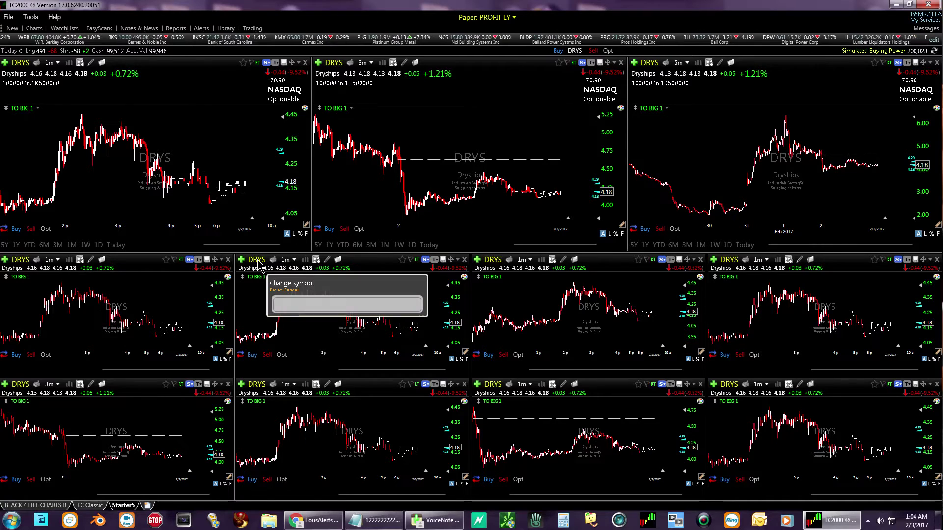
click(429, 260)
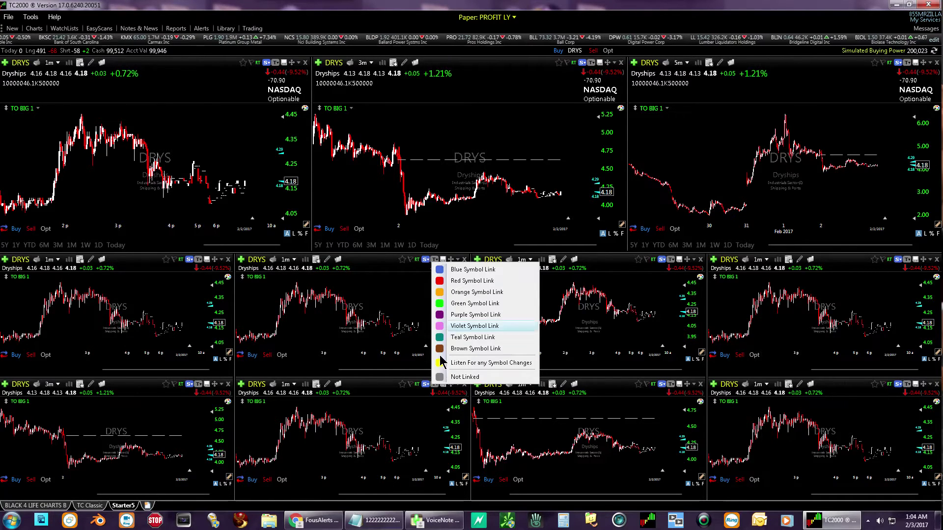
click(456, 377)
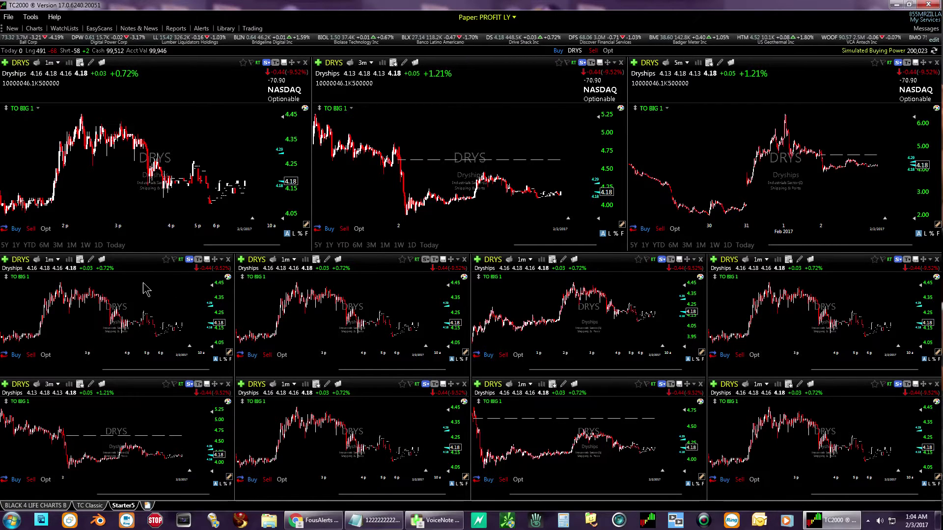
Open the personal watchlist TOP NASDAQ VOLUME
click(69, 30)
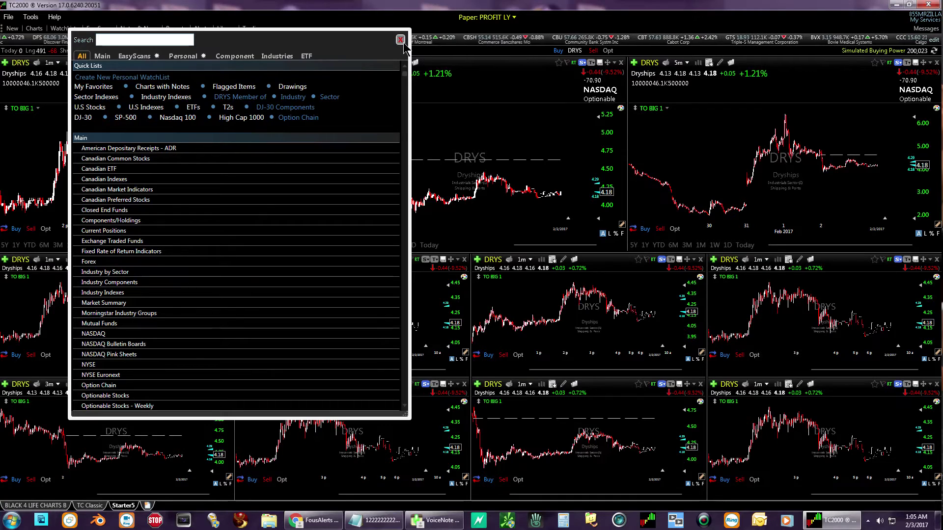
click(178, 56)
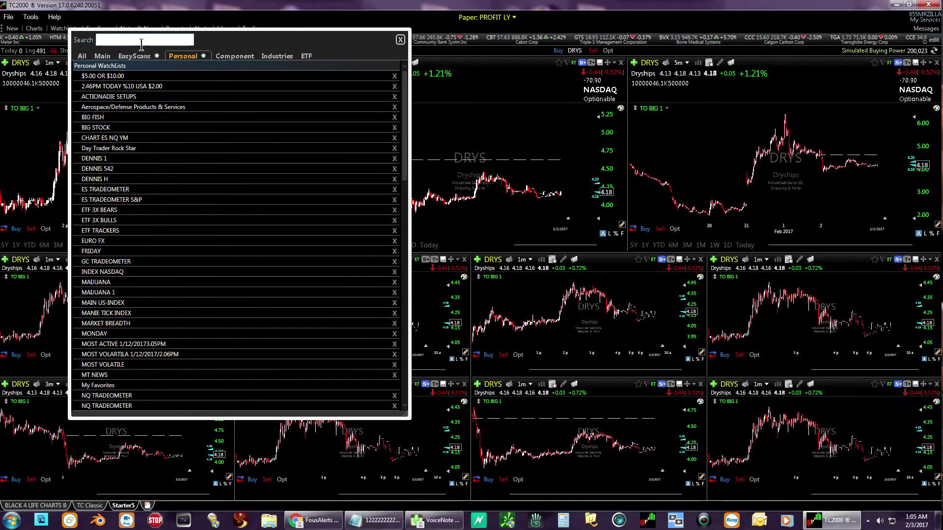
text(T)
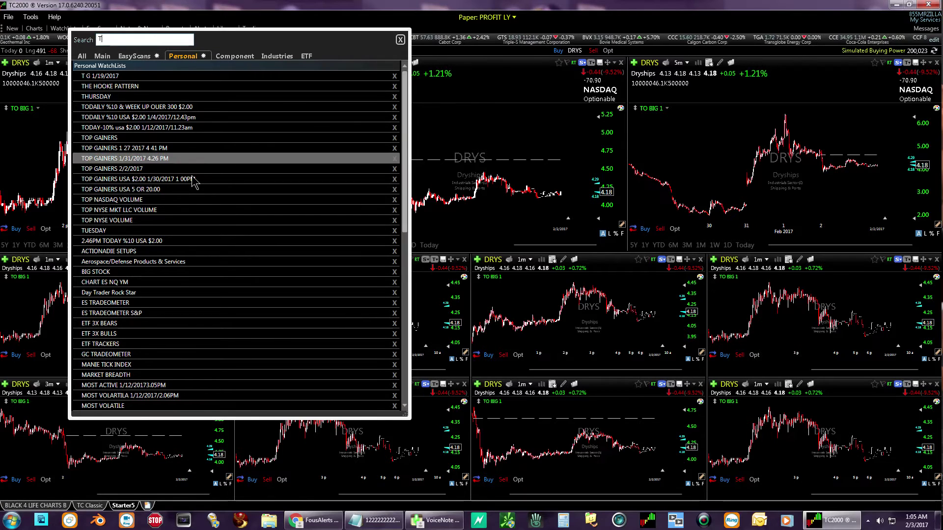
click(216, 201)
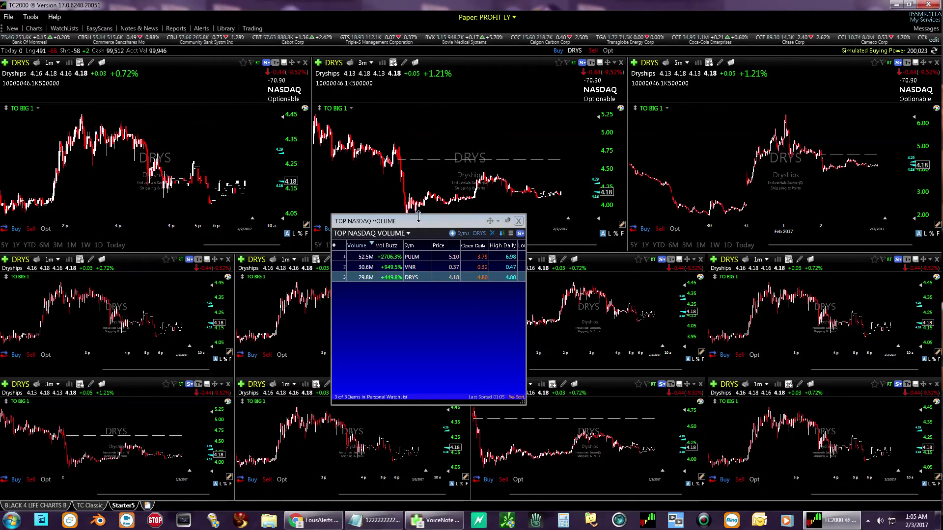
Float the TOP NASDAQ VOLUME watchlist in a new layout window
drag(416, 222, 466, 228)
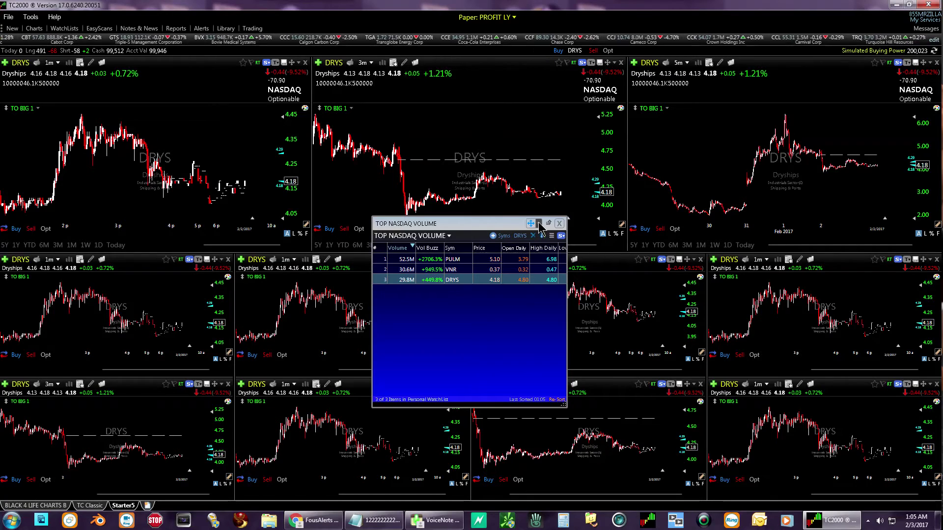
drag(540, 227, 754, 227)
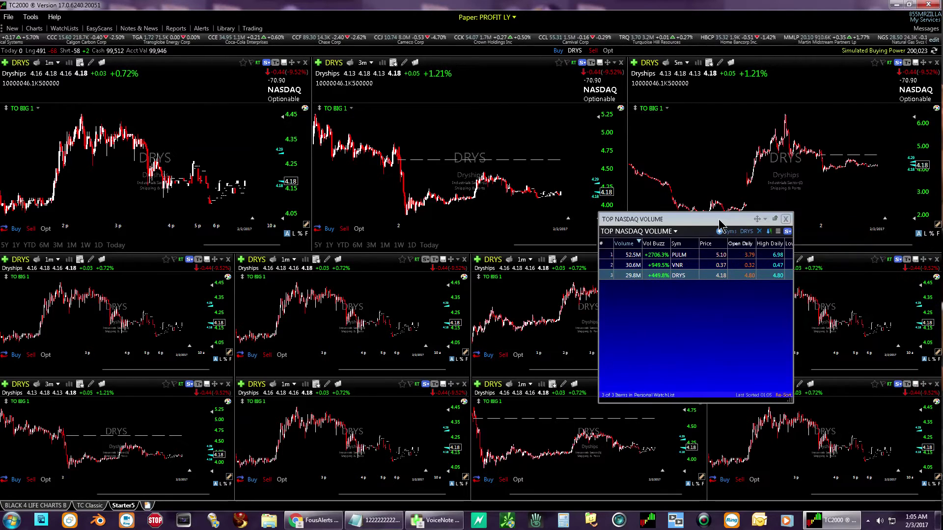
click(765, 219)
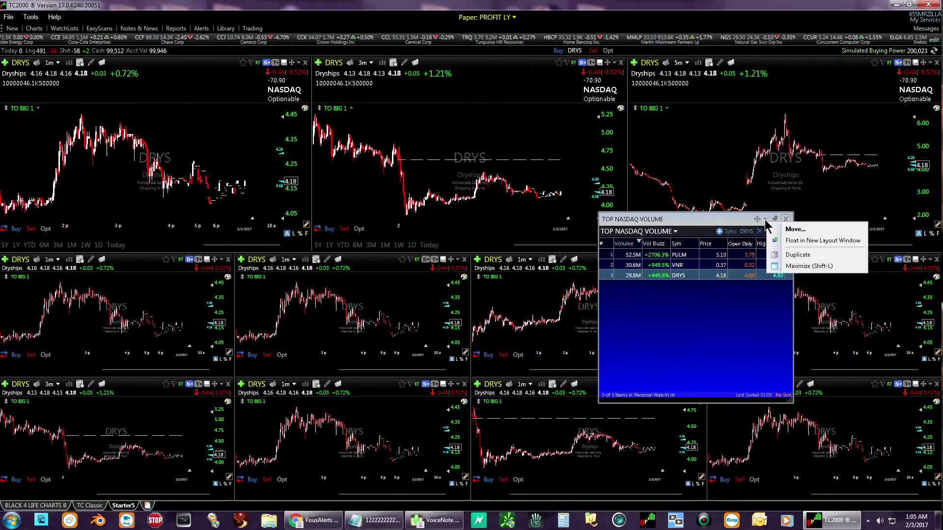
click(800, 240)
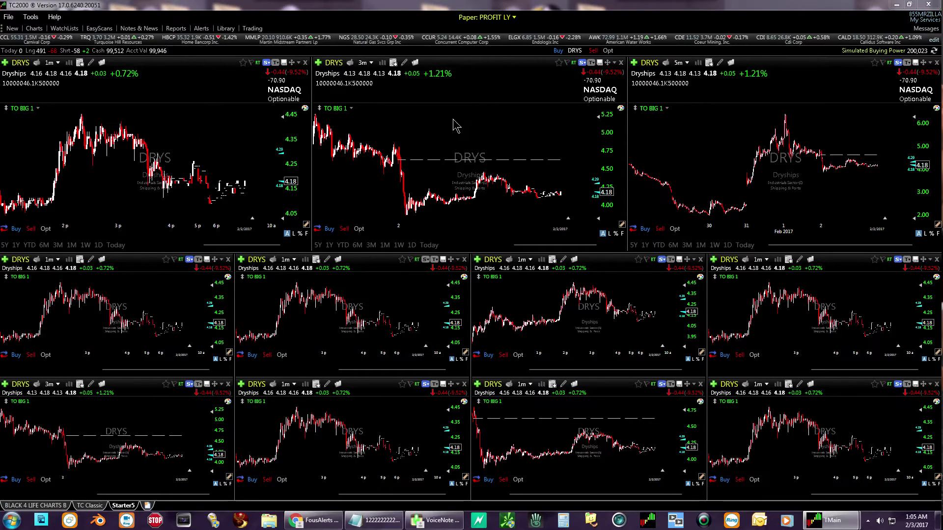
Set the second, third and fourth middle-row charts to the Red, Orange and Green symbol links respectively
click(425, 261)
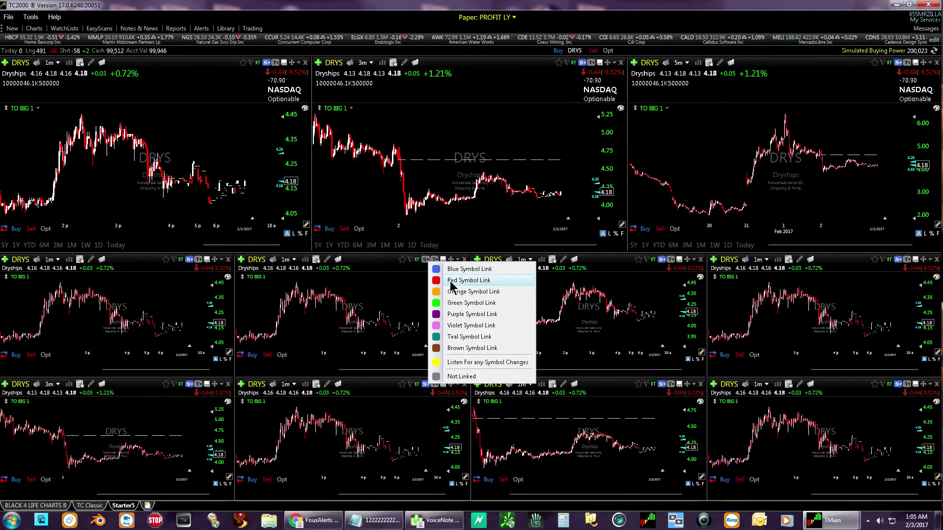
key(Return)
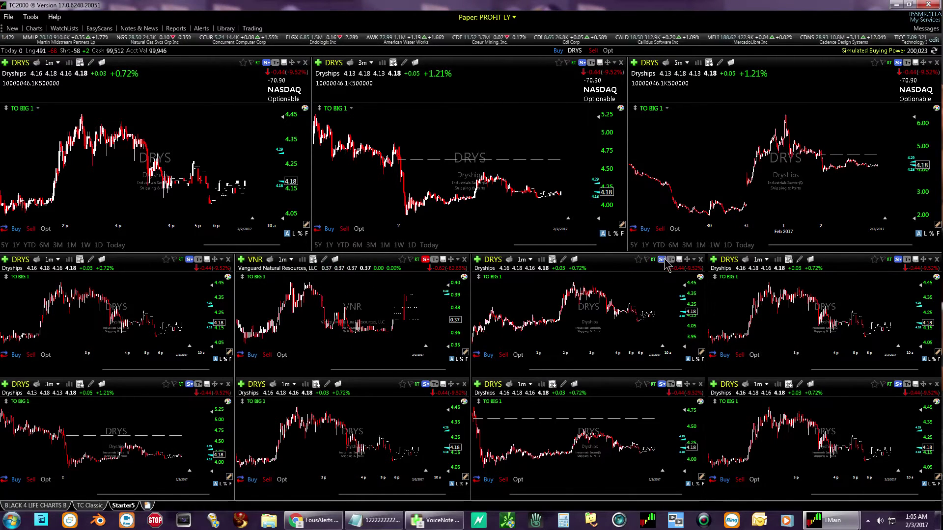
click(663, 260)
key(Down)
key(Return)
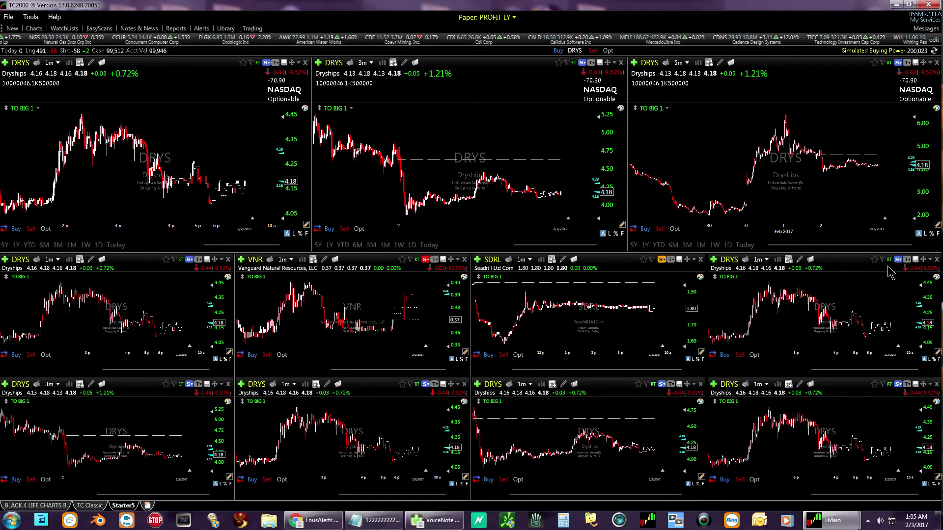
click(899, 261)
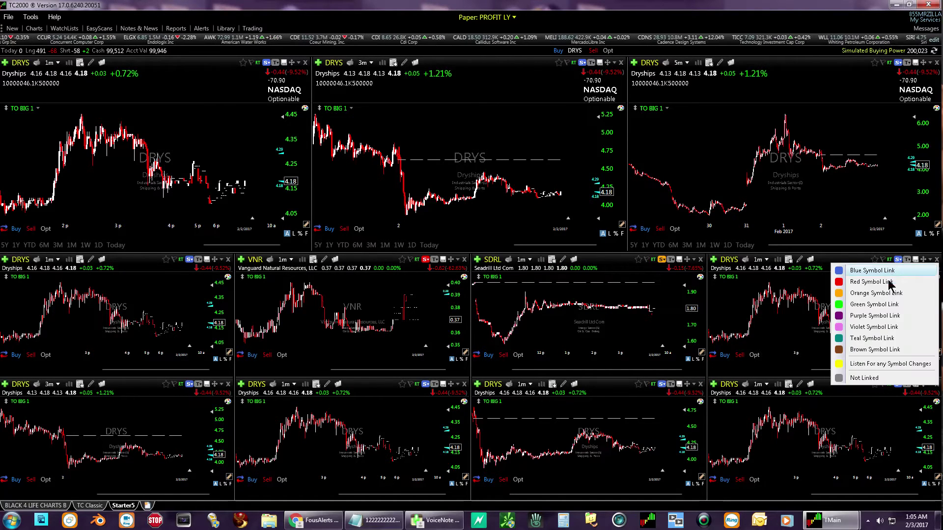
click(883, 305)
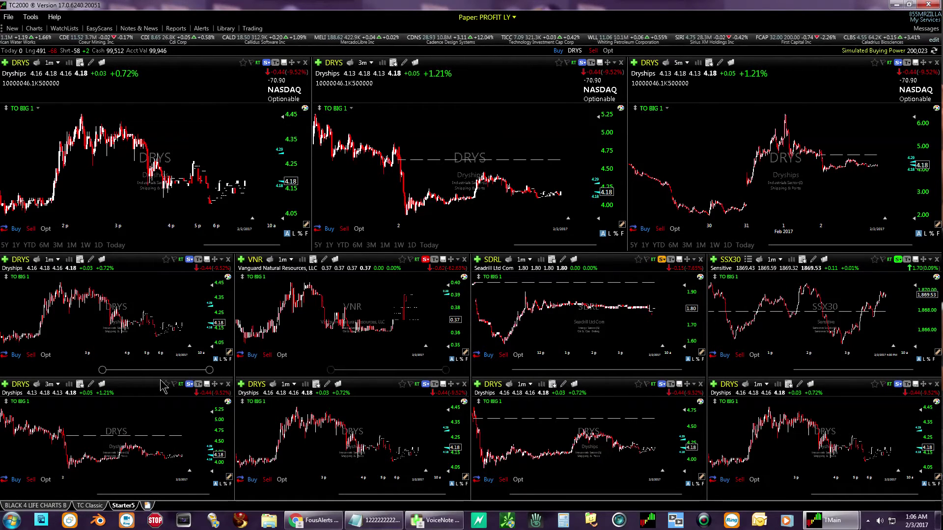
Set the four bottom-row charts, in order, to the Purple, Violet, Teal and Brown symbol links
click(194, 386)
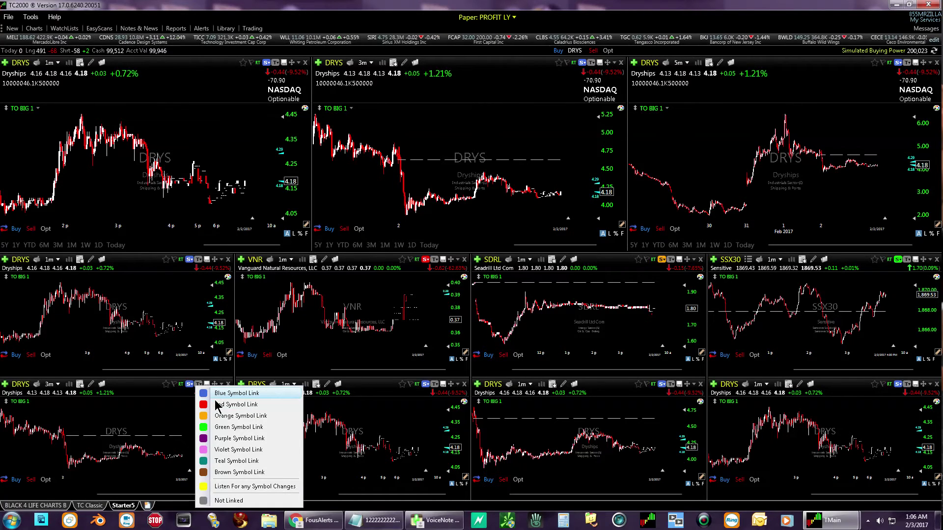
click(232, 442)
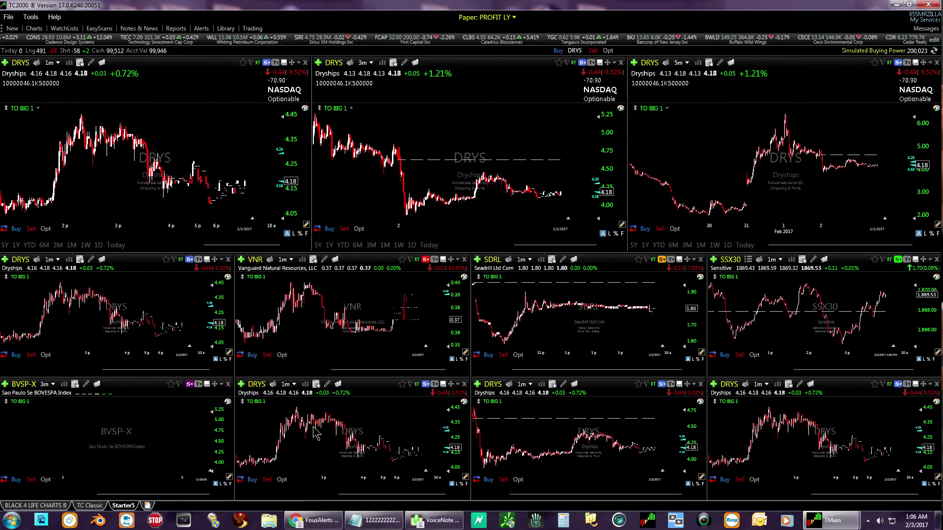
click(428, 385)
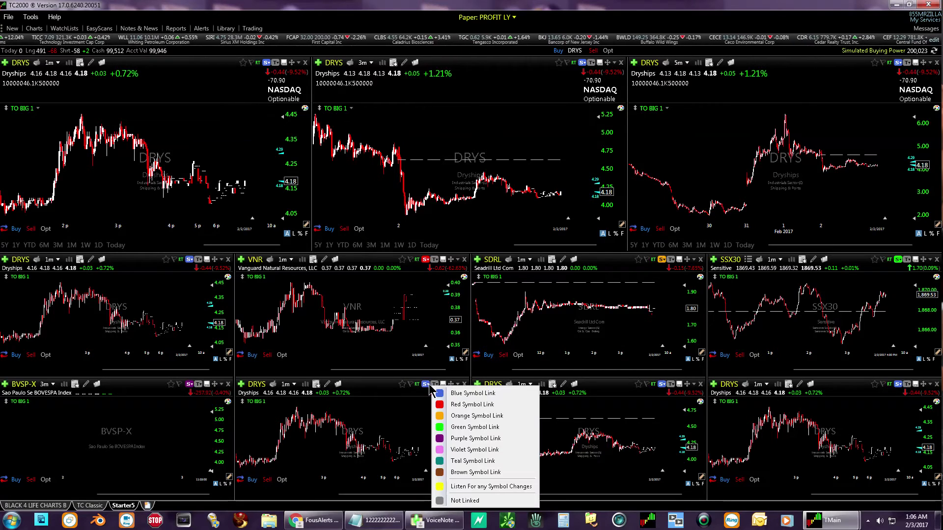
click(459, 450)
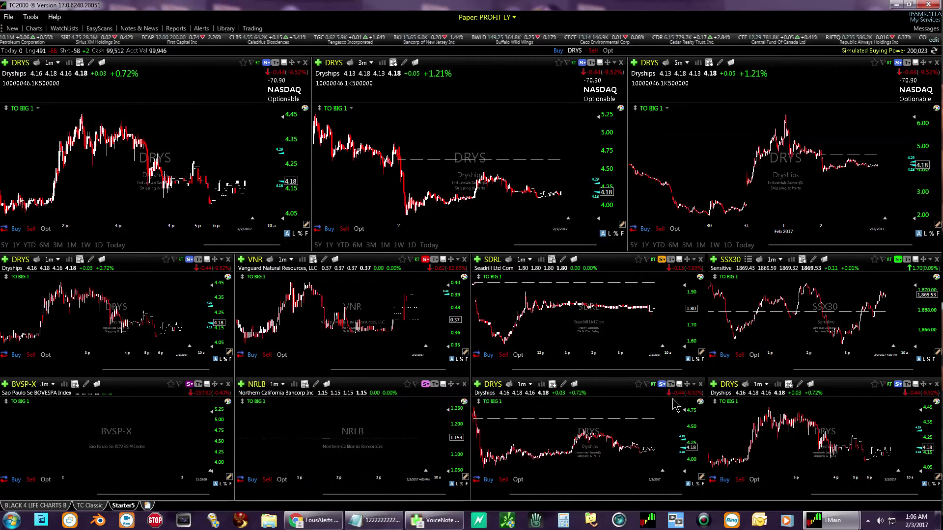
click(662, 384)
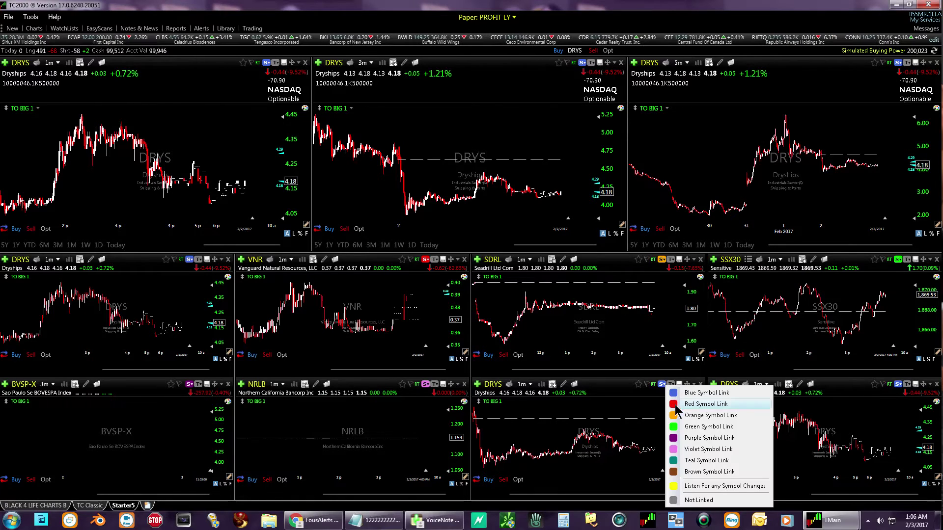
click(694, 451)
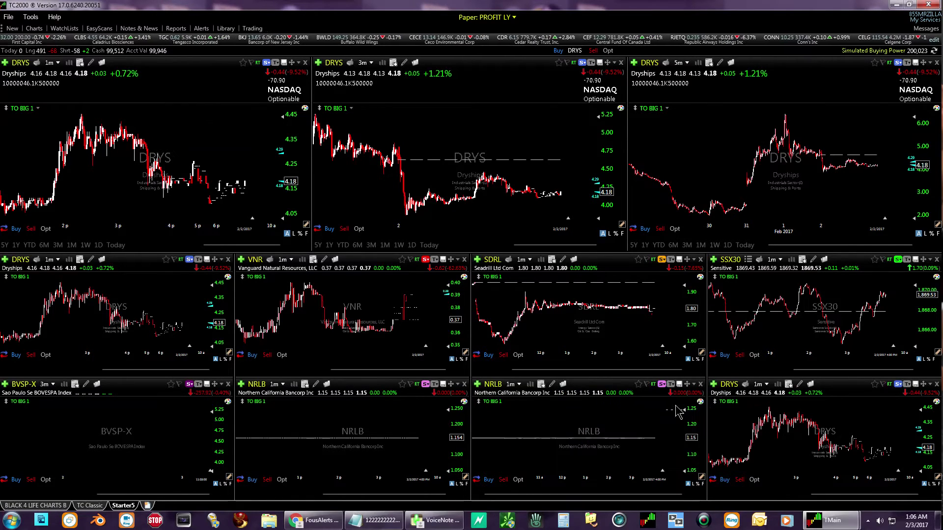
click(662, 385)
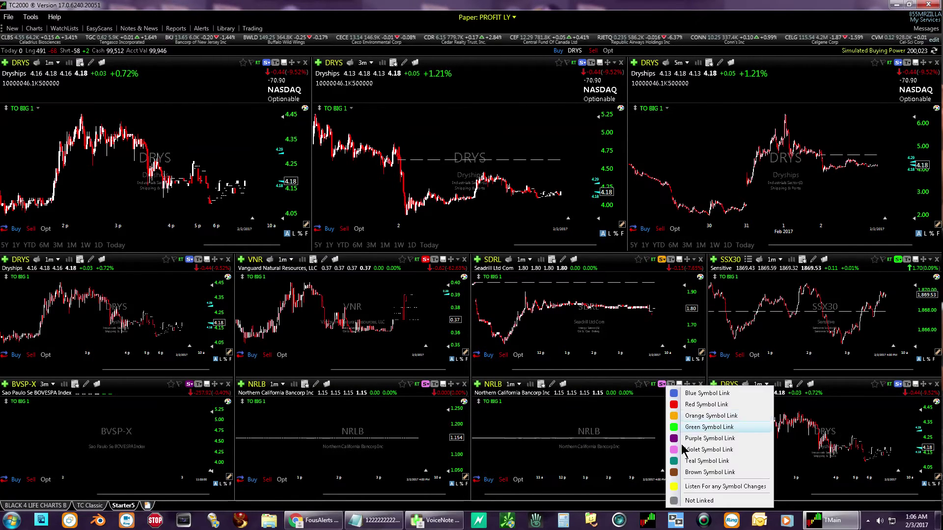
click(697, 461)
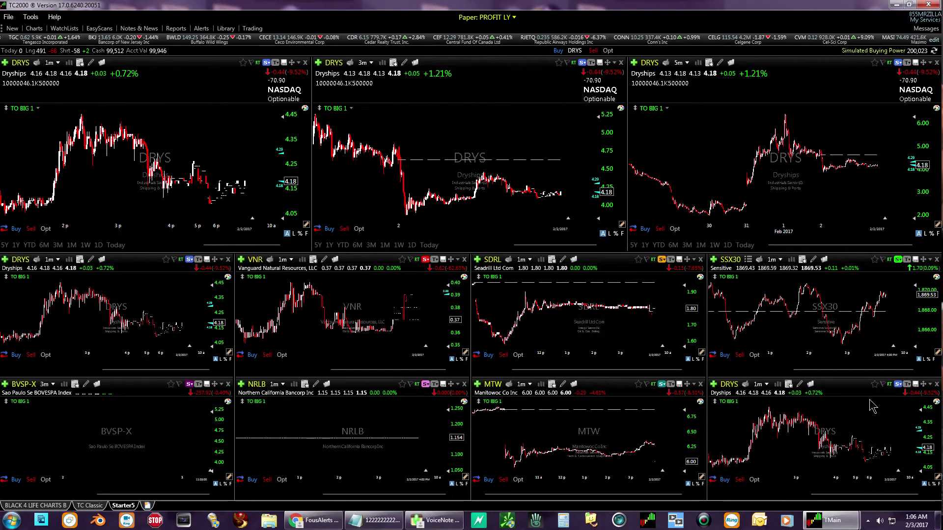
click(898, 386)
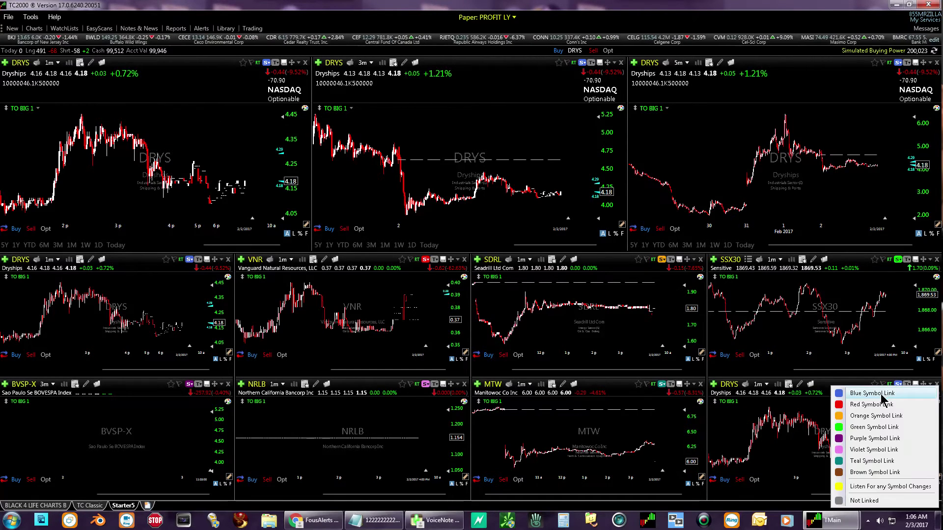
click(867, 474)
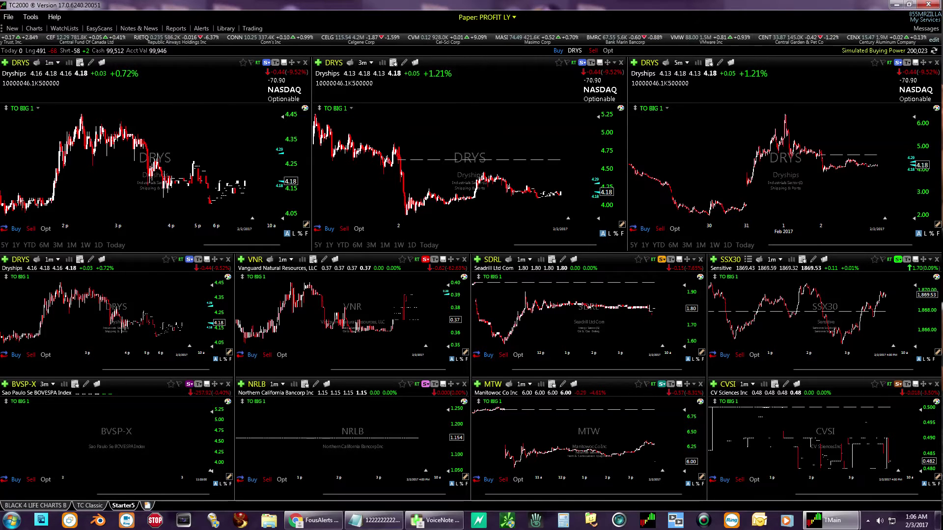
Load PULM into the blue-linked charts, DRYS into the orange-linked, WFT into the green-linked and NOK into the purple-linked chart
key(space)
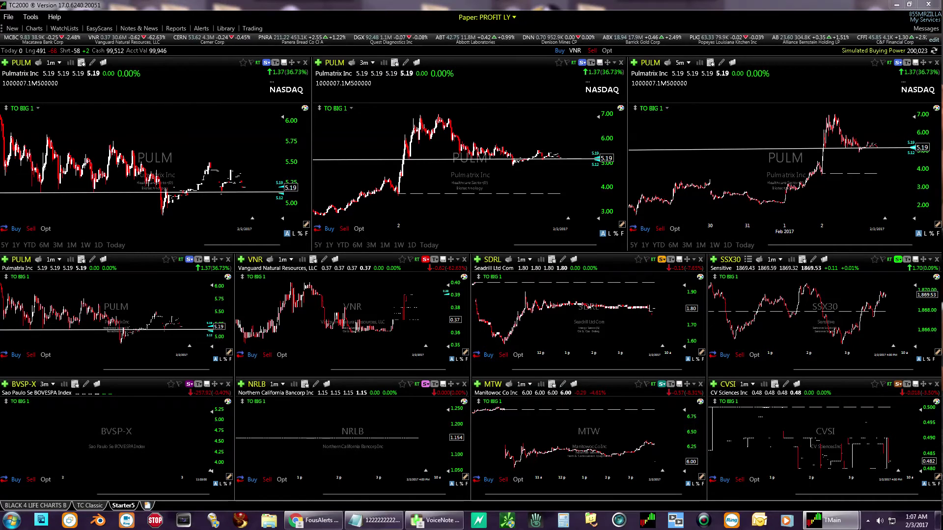
key(Down)
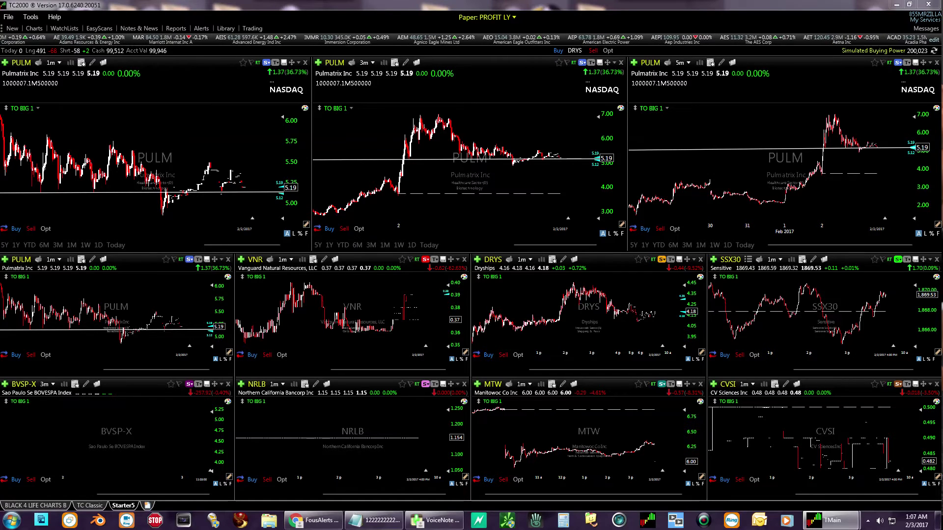
key(space)
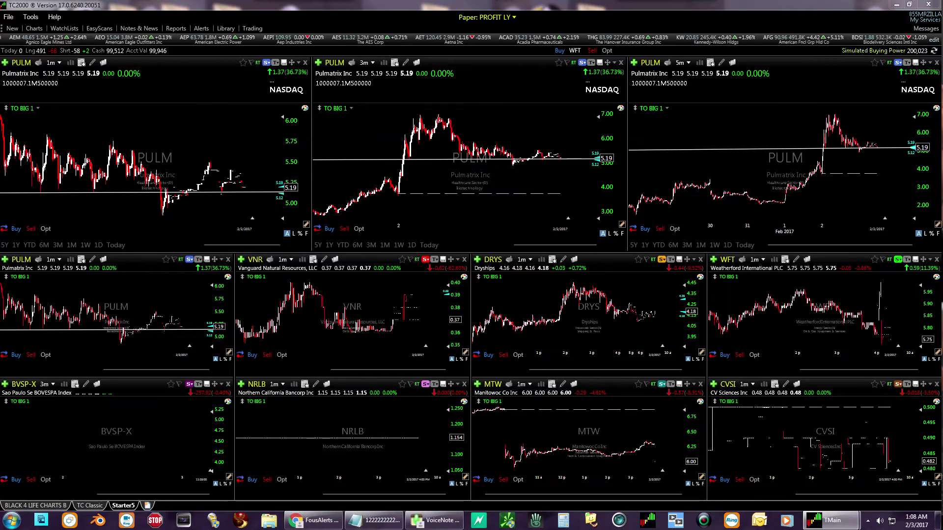
key(Down)
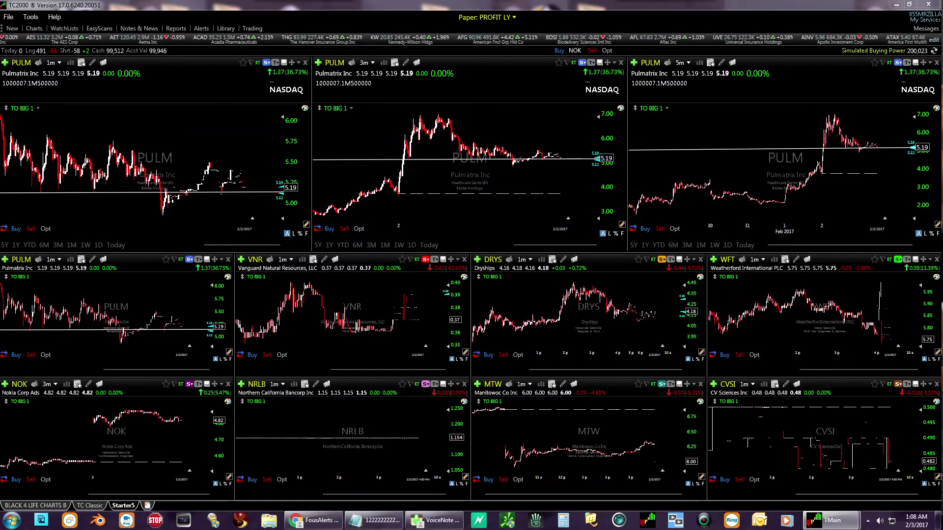
Load the symbol S into the violet-linked chart and CHK into the teal-linked chart
text(S)
key(Return)
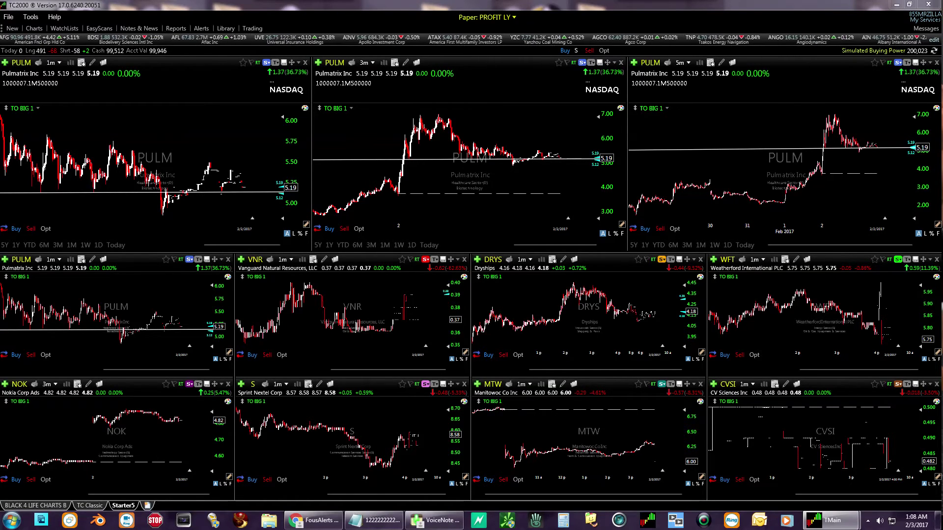
text(CHK)
key(Return)
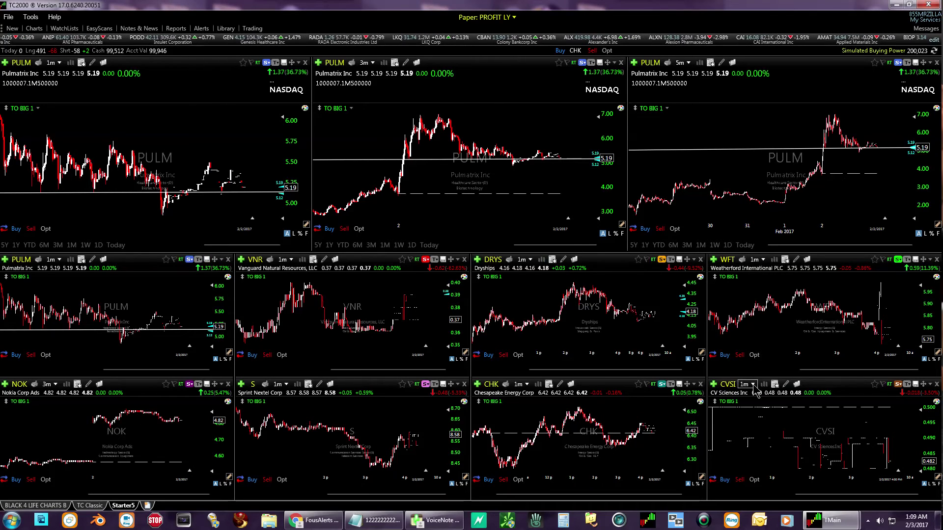
Set the NOK chart in the lowest row to the 1 Minute timeframe
click(54, 385)
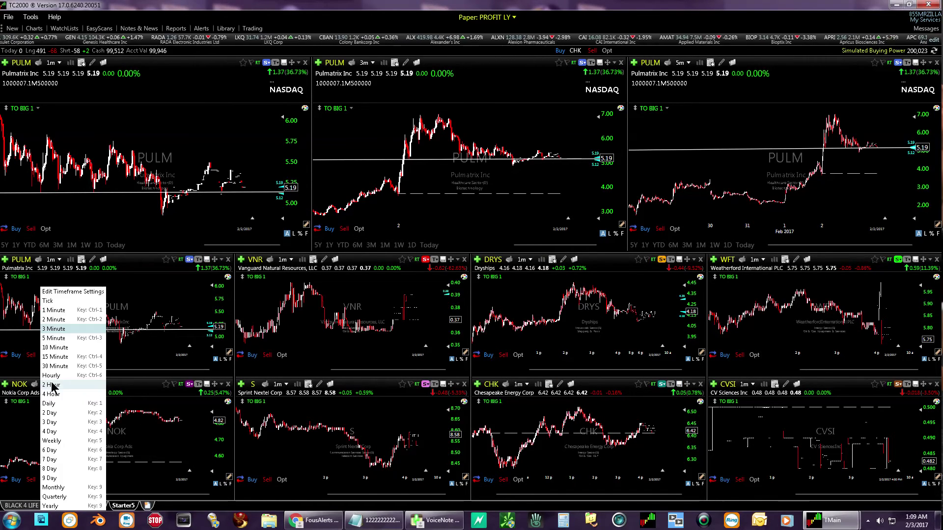
click(53, 311)
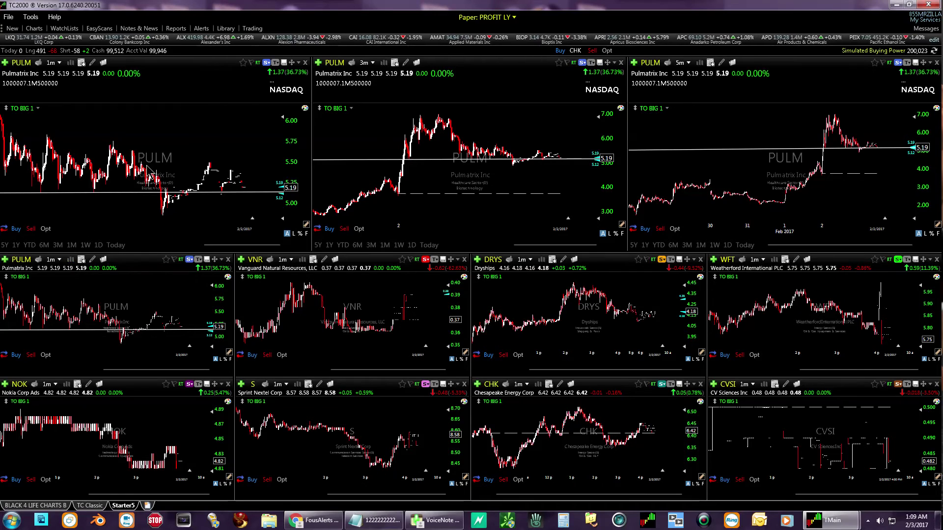
Set the first large chart's symbol link to Not Linked and restore its Blue Symbol Link
click(268, 63)
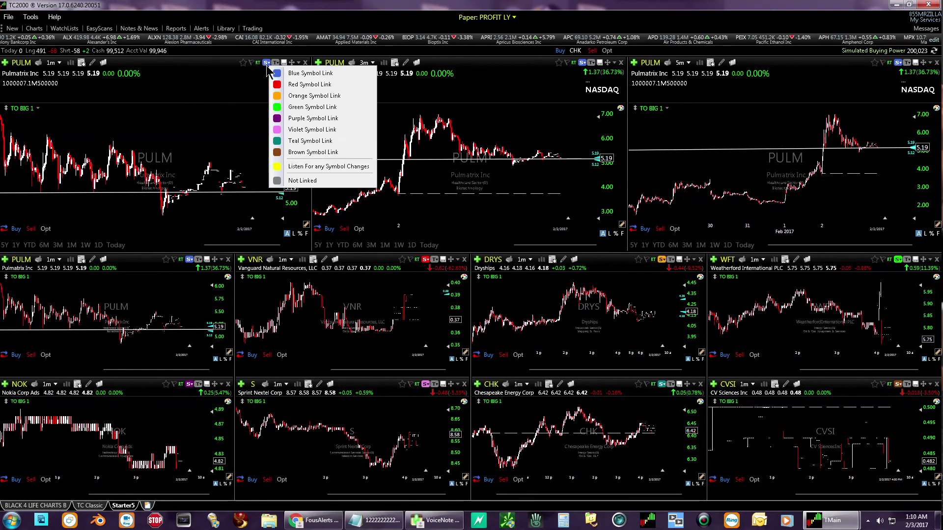
click(292, 181)
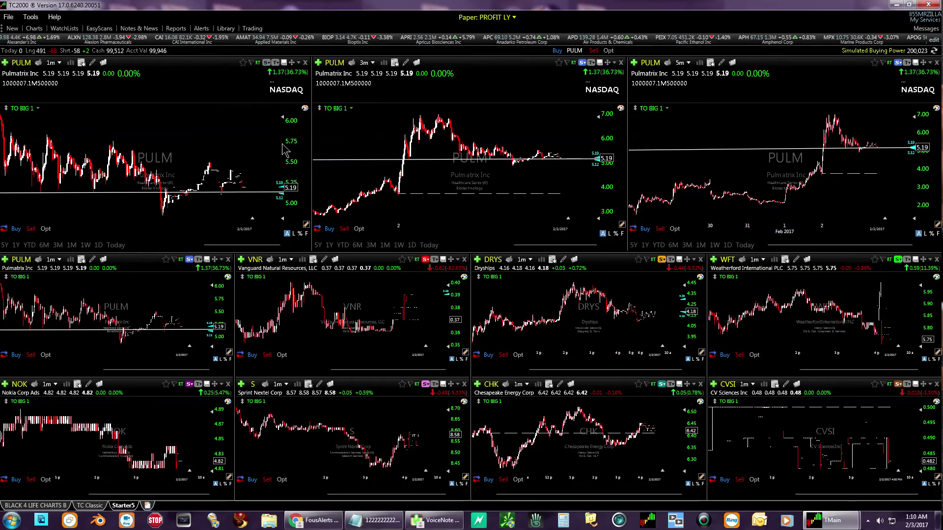
click(275, 63)
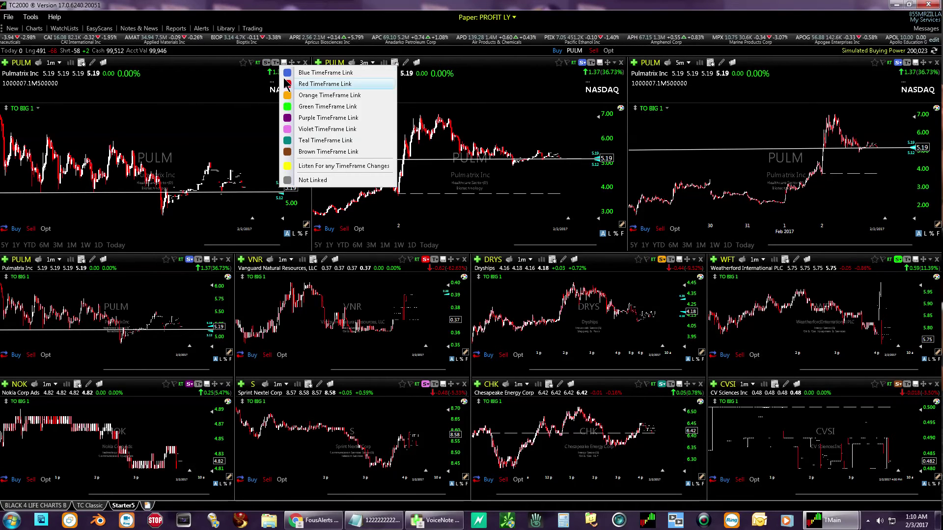
click(232, 79)
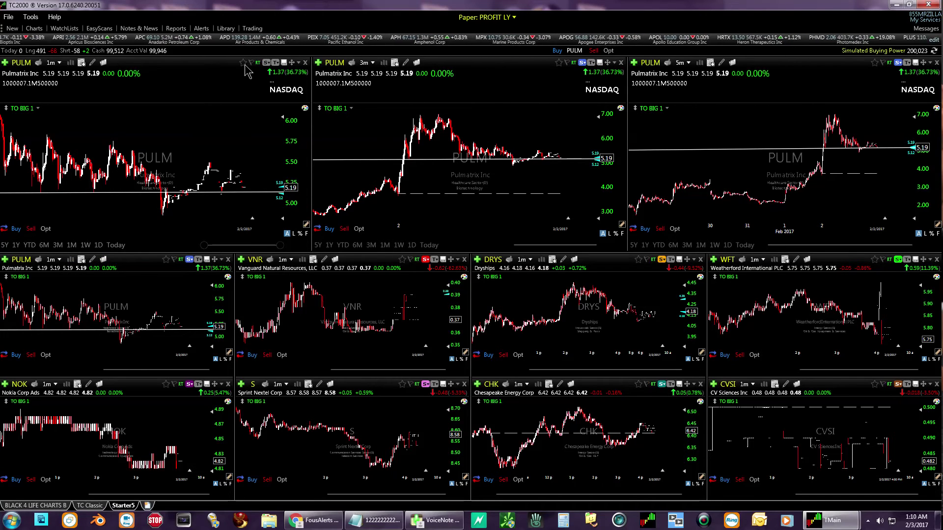
click(266, 62)
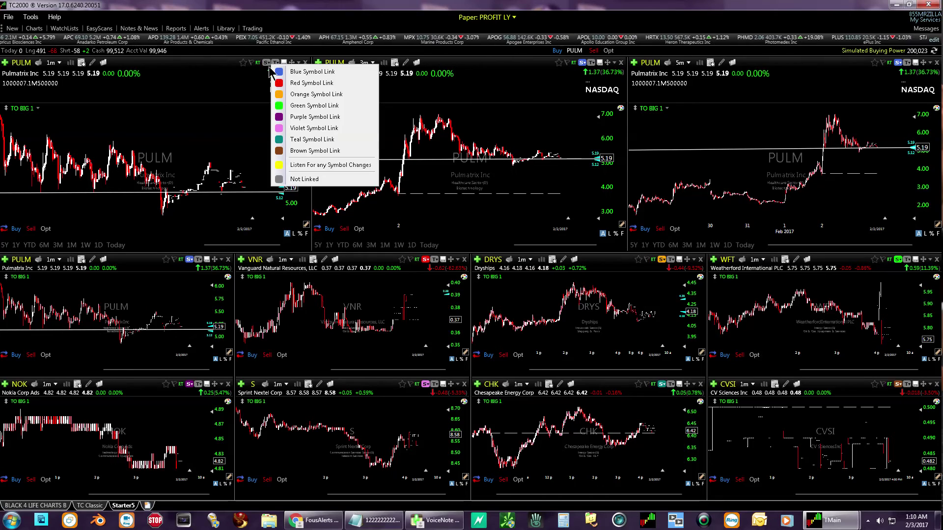
click(294, 73)
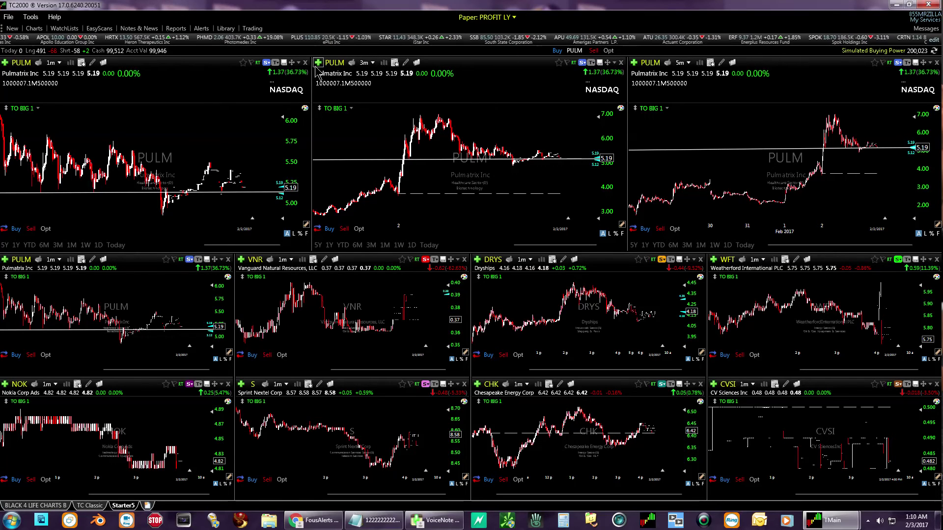
Set all three large top-row charts to the Red Symbol Link
click(265, 64)
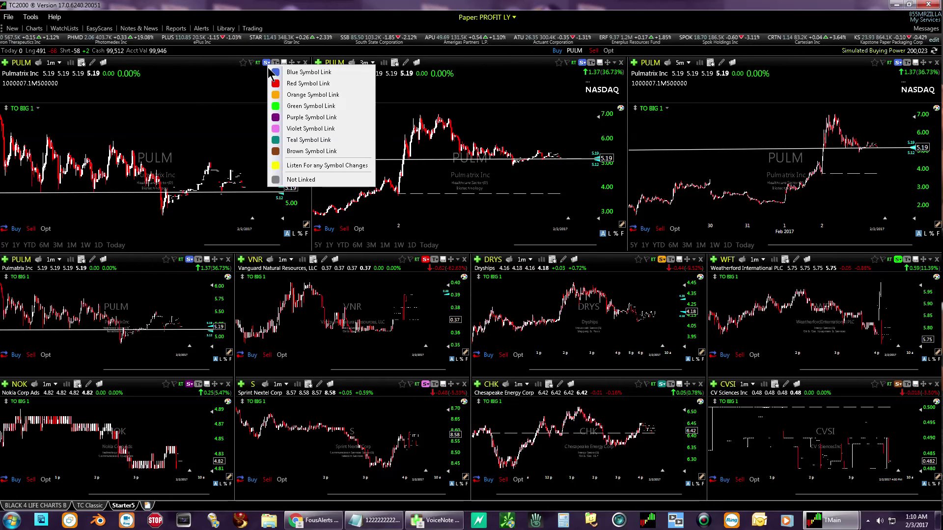
click(290, 85)
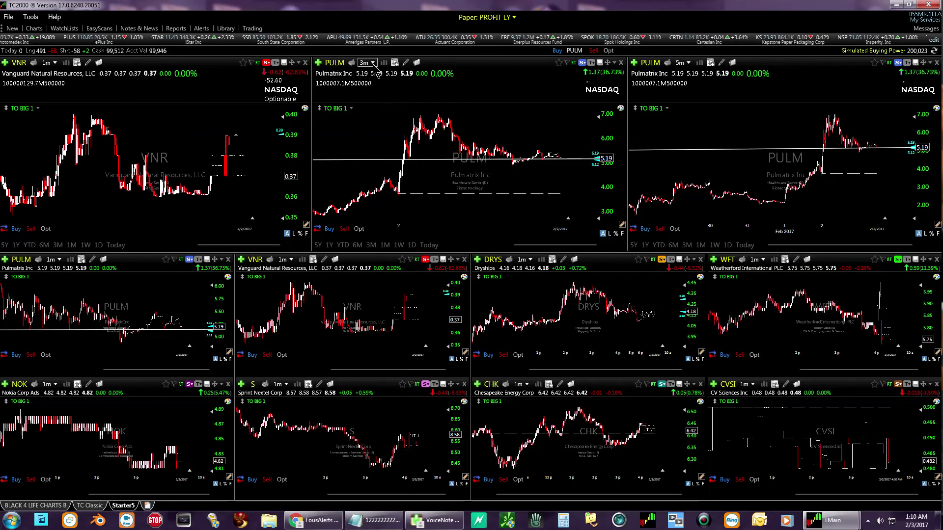
click(585, 63)
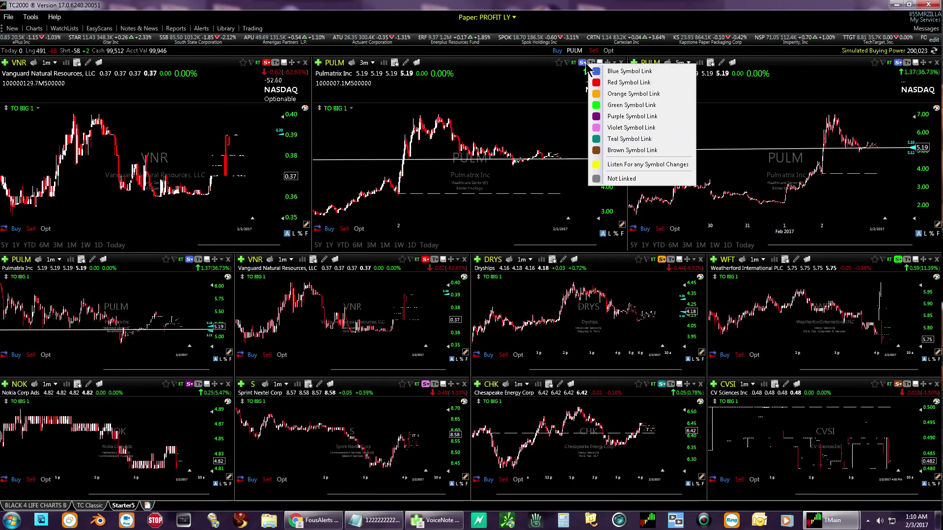
click(617, 84)
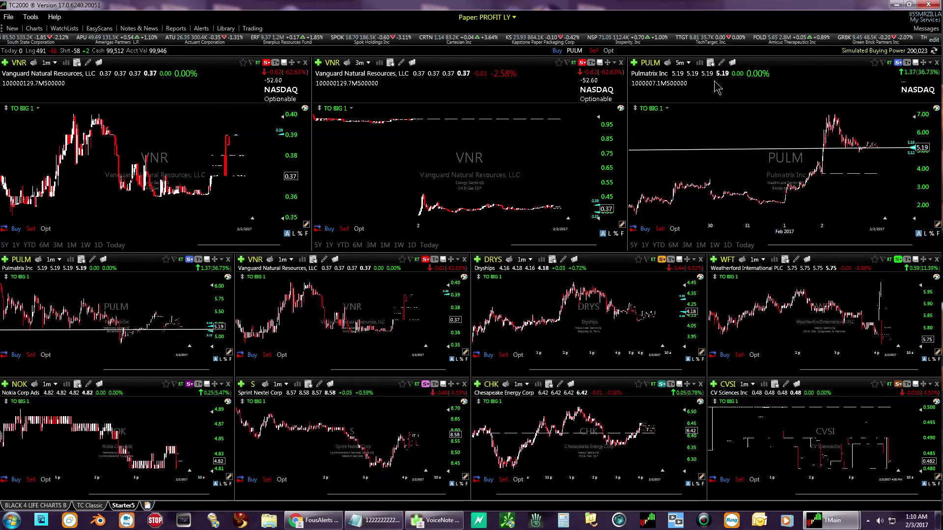
click(900, 63)
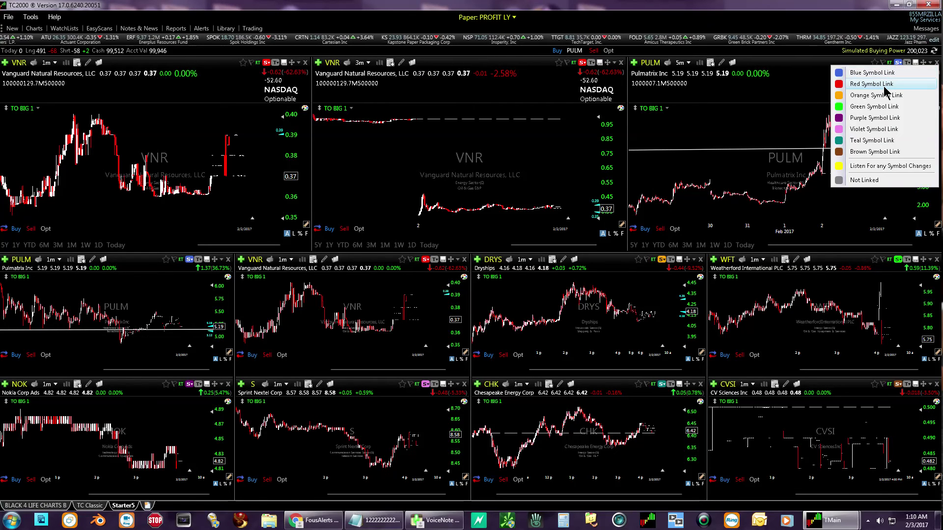
click(883, 87)
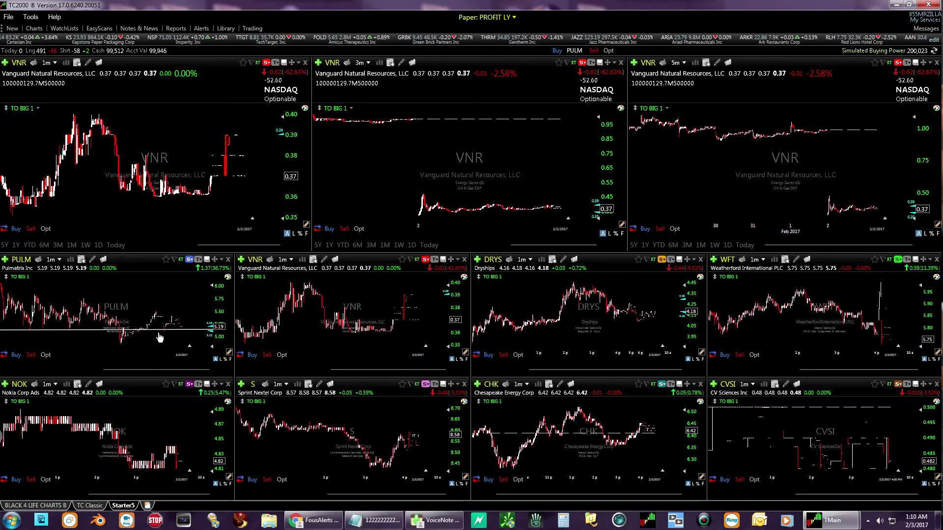
Shorten the visible time range of the small PULM chart in the middle row
mouse_move(102, 370)
drag(101, 370, 139, 367)
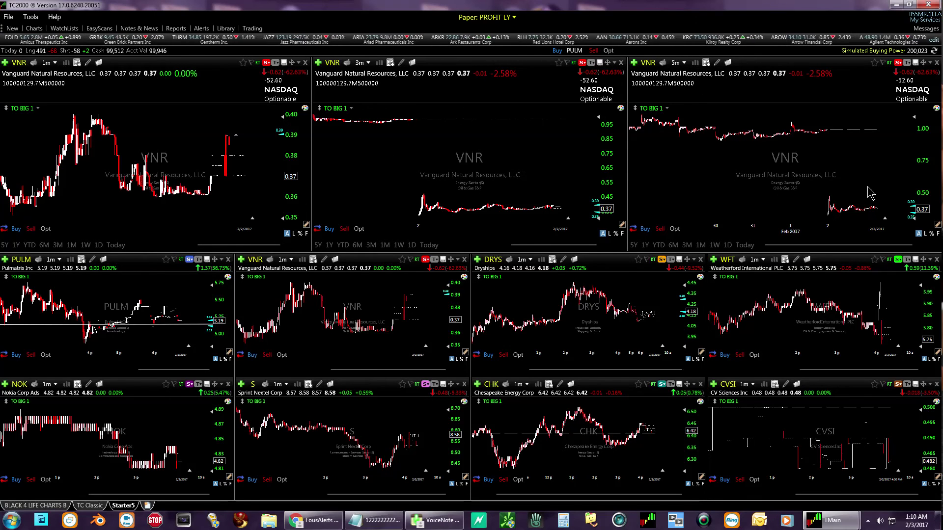
Set the third large top-row chart to the Daily timeframe
click(684, 63)
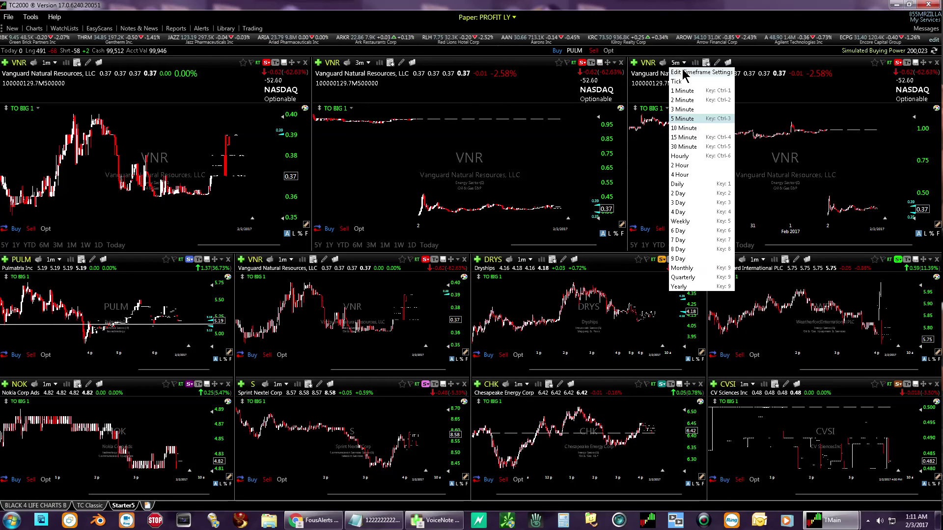
click(686, 185)
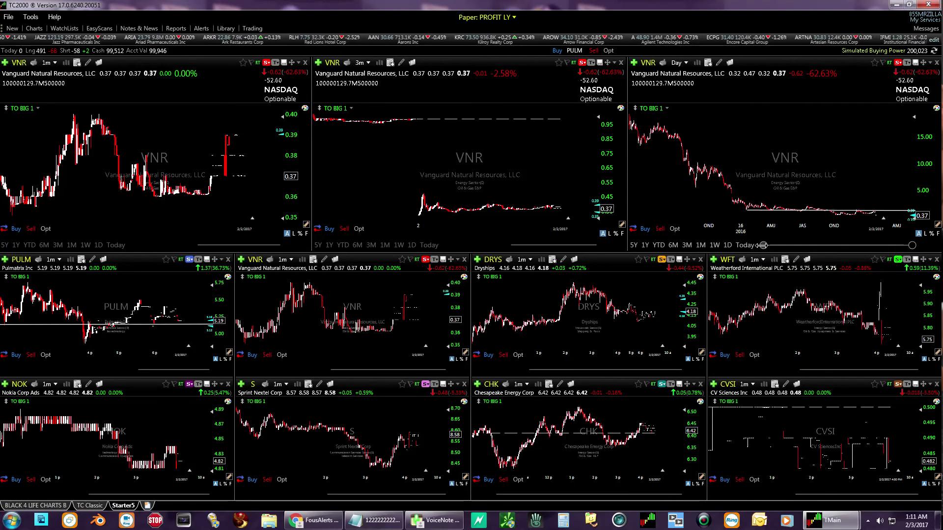
drag(762, 245, 763, 245)
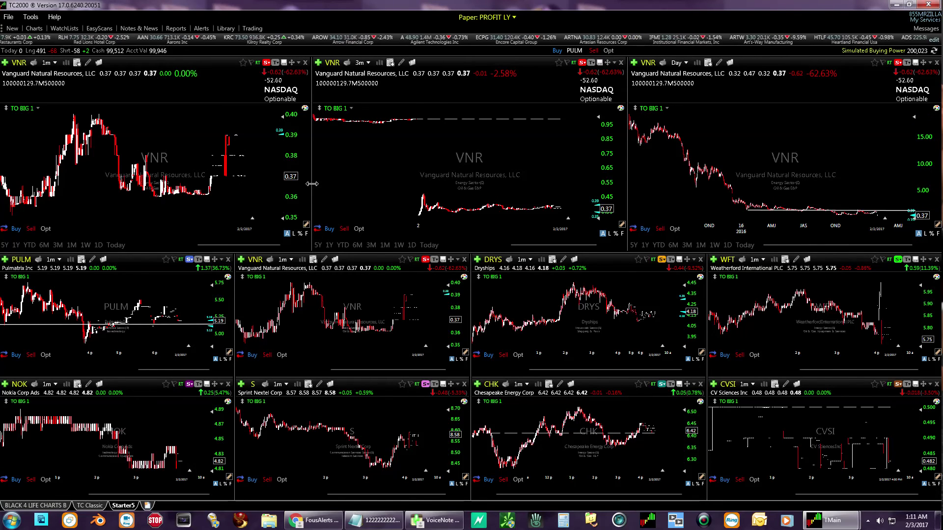
Slightly widen the first large chart, adjust the divider between the other two, and extend the 3-minute chart's time range further back
mouse_move(312, 184)
mouse_down()
mouse_move(219, 187)
mouse_move(319, 193)
mouse_up()
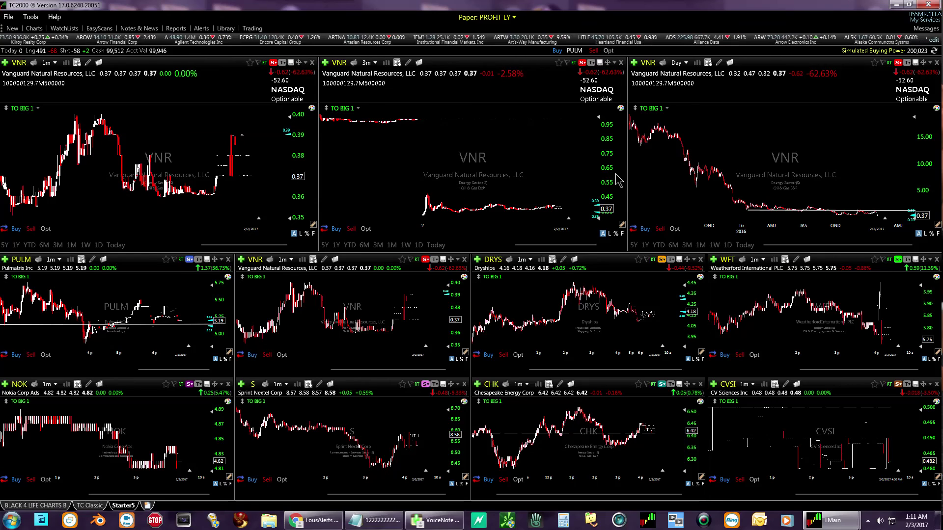
drag(627, 174, 629, 175)
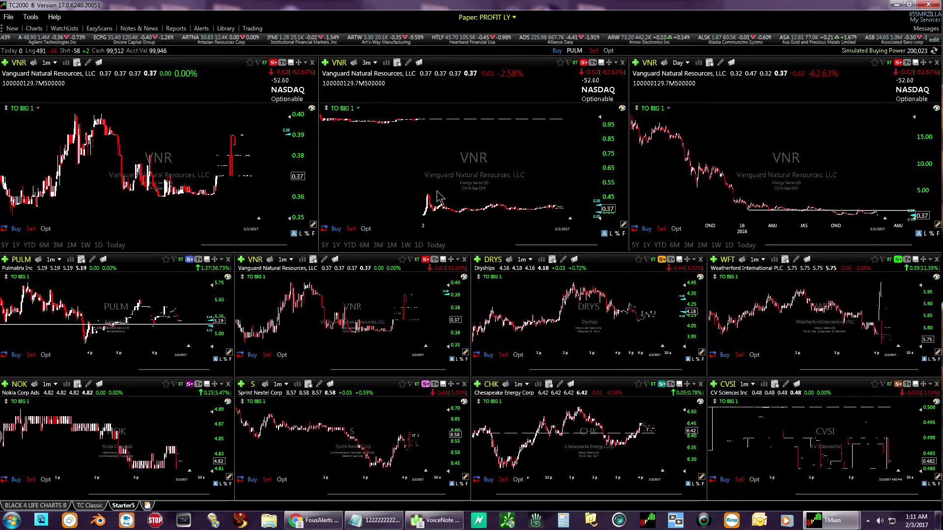
drag(514, 244, 464, 245)
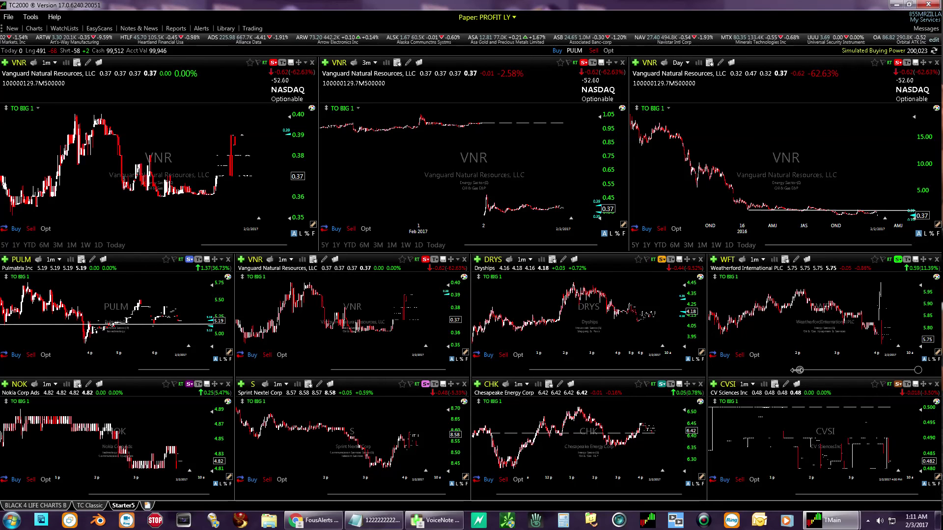
Switch the WFT chart in the middle row to the Daily timeframe and extend its visible time range further back
mouse_move(824, 374)
mouse_down()
mouse_move(859, 374)
mouse_move(806, 372)
mouse_up()
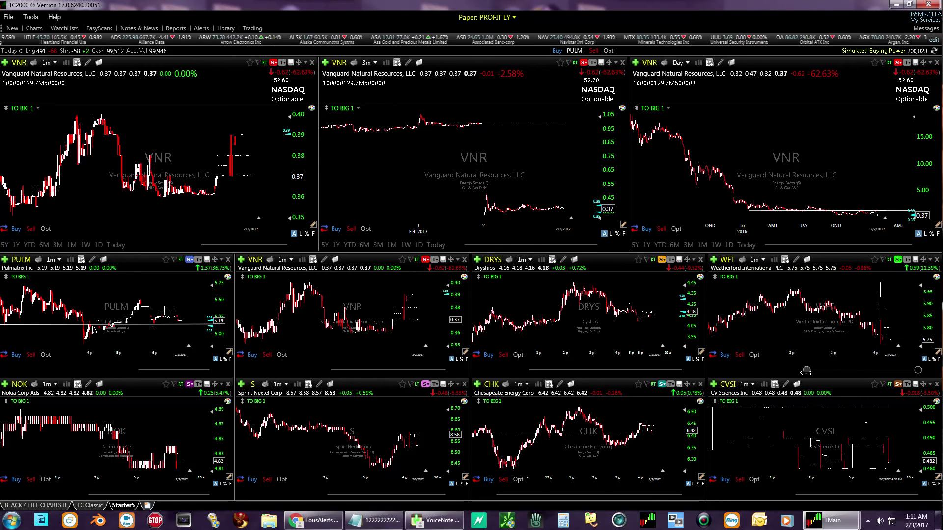
click(763, 262)
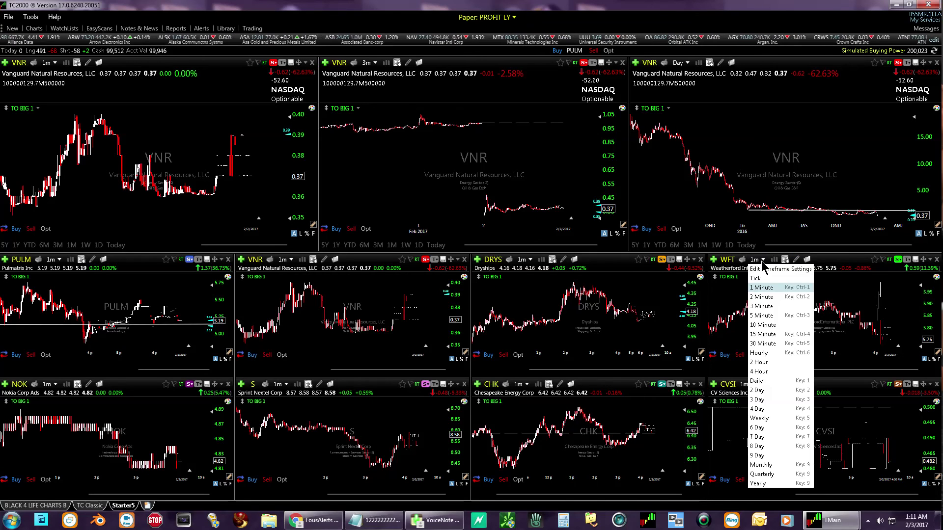
click(767, 382)
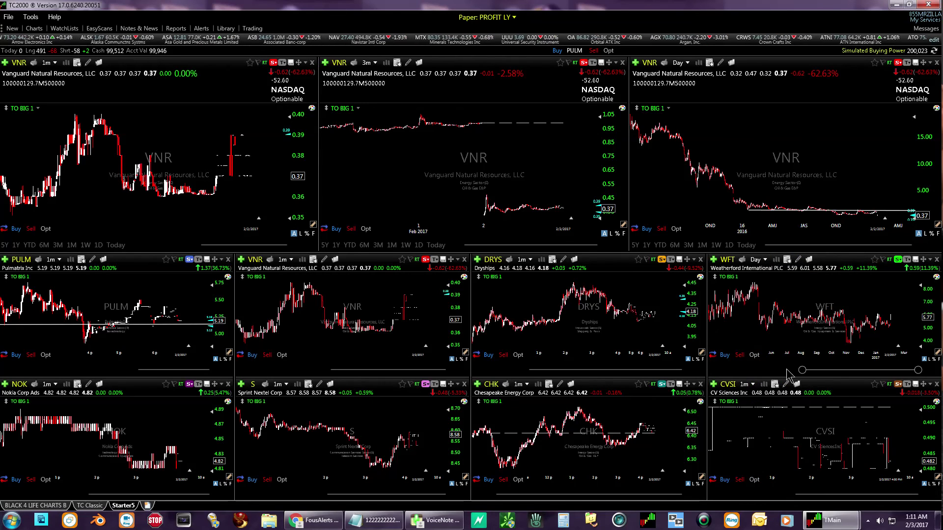
mouse_move(765, 367)
mouse_down()
mouse_move(810, 368)
mouse_move(740, 370)
mouse_move(755, 370)
mouse_up()
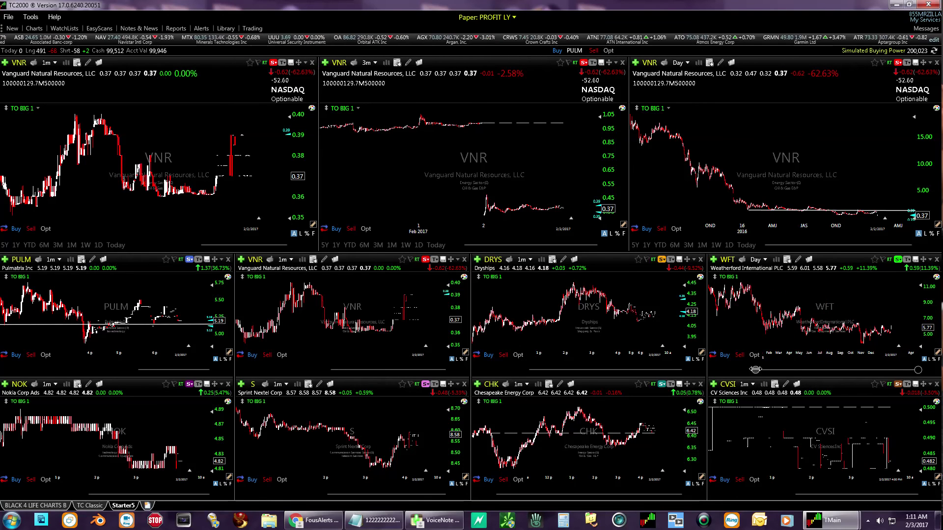
Set the WFT chart to the 1 Minute timeframe and extend its visible time range further back
click(766, 261)
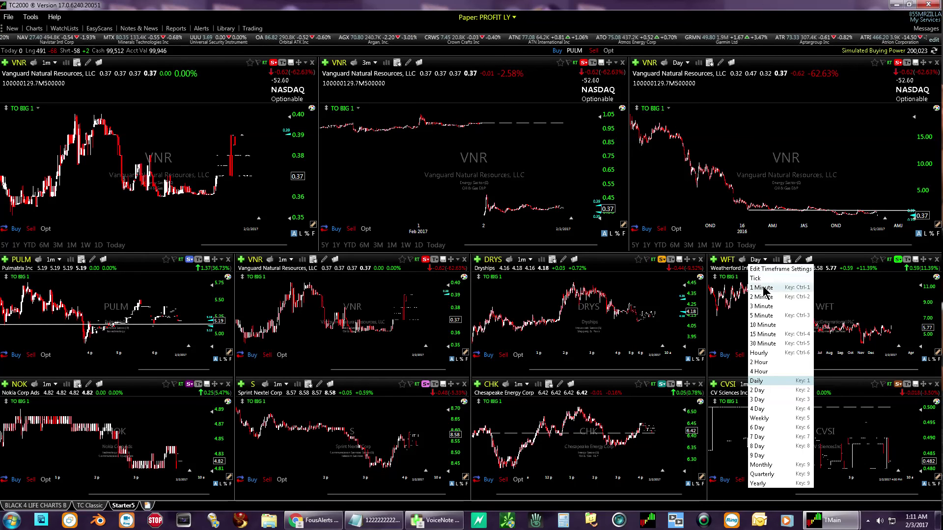
click(763, 289)
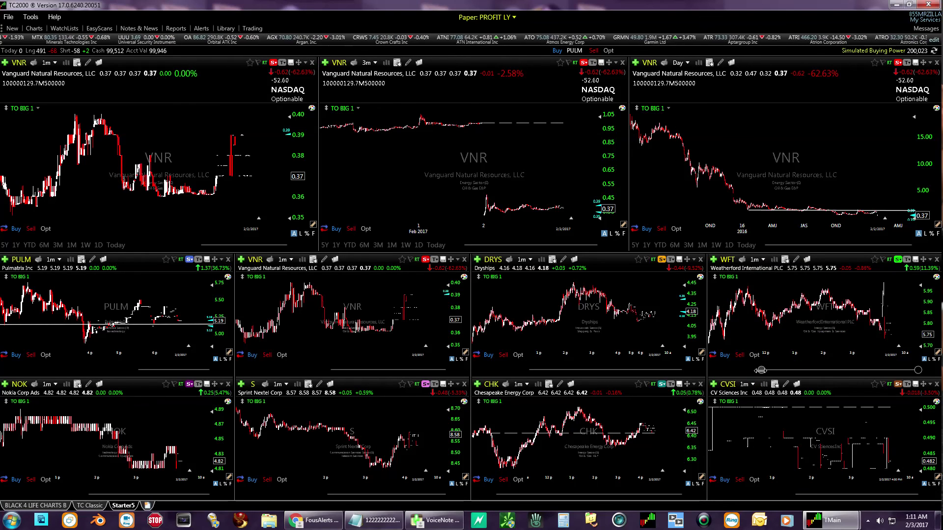
drag(760, 370, 749, 369)
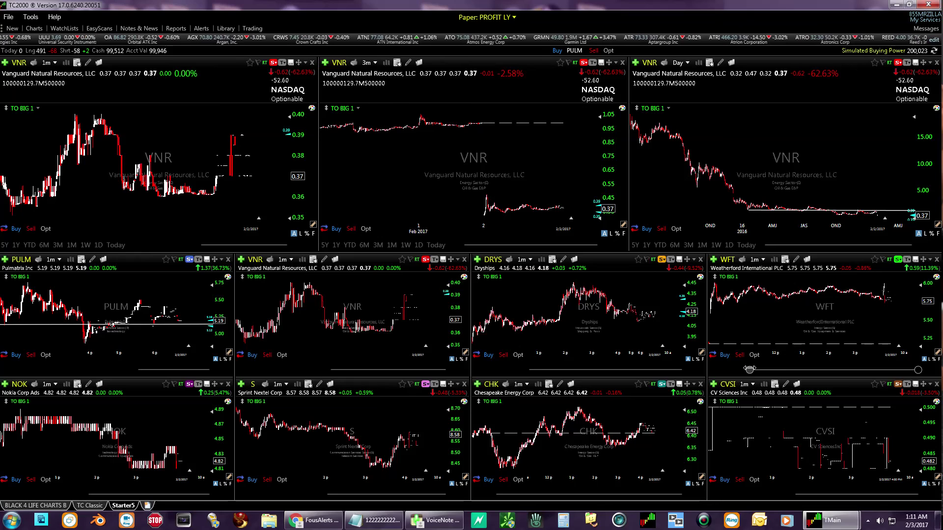